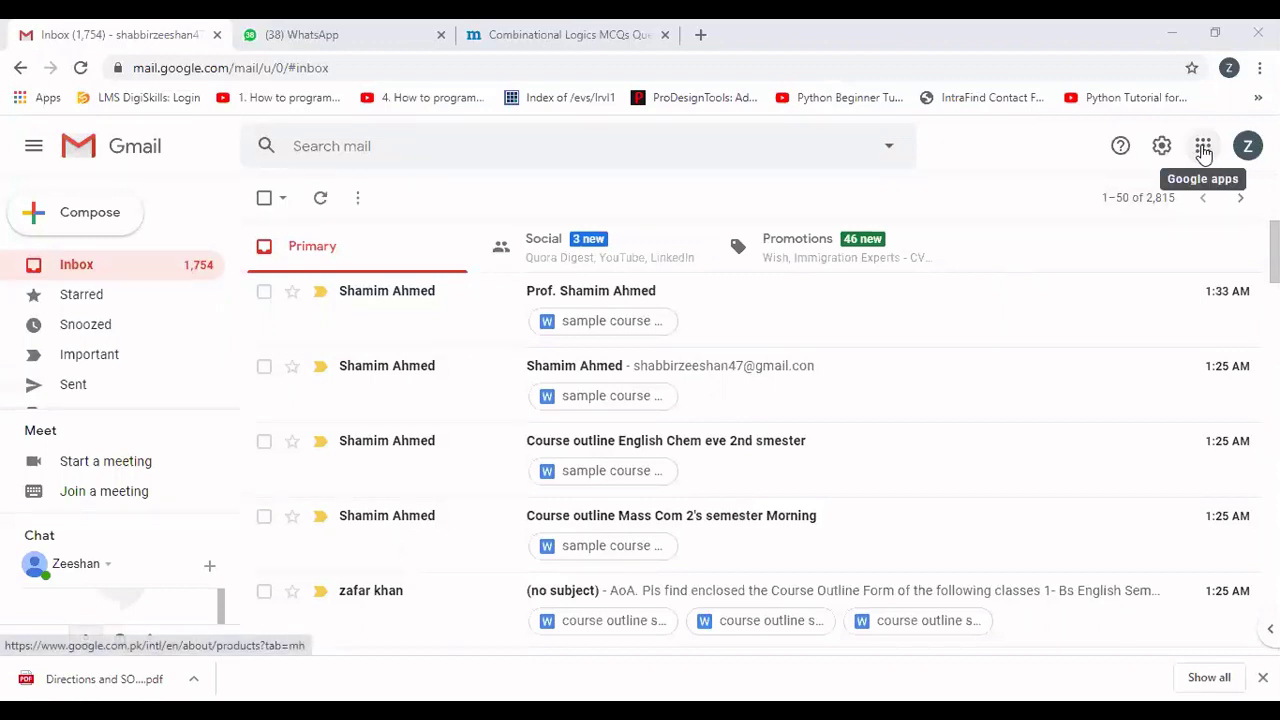
# Launch Google Drive from Gmail's Google apps grid in a new tab.
pyautogui.click(1203, 148)
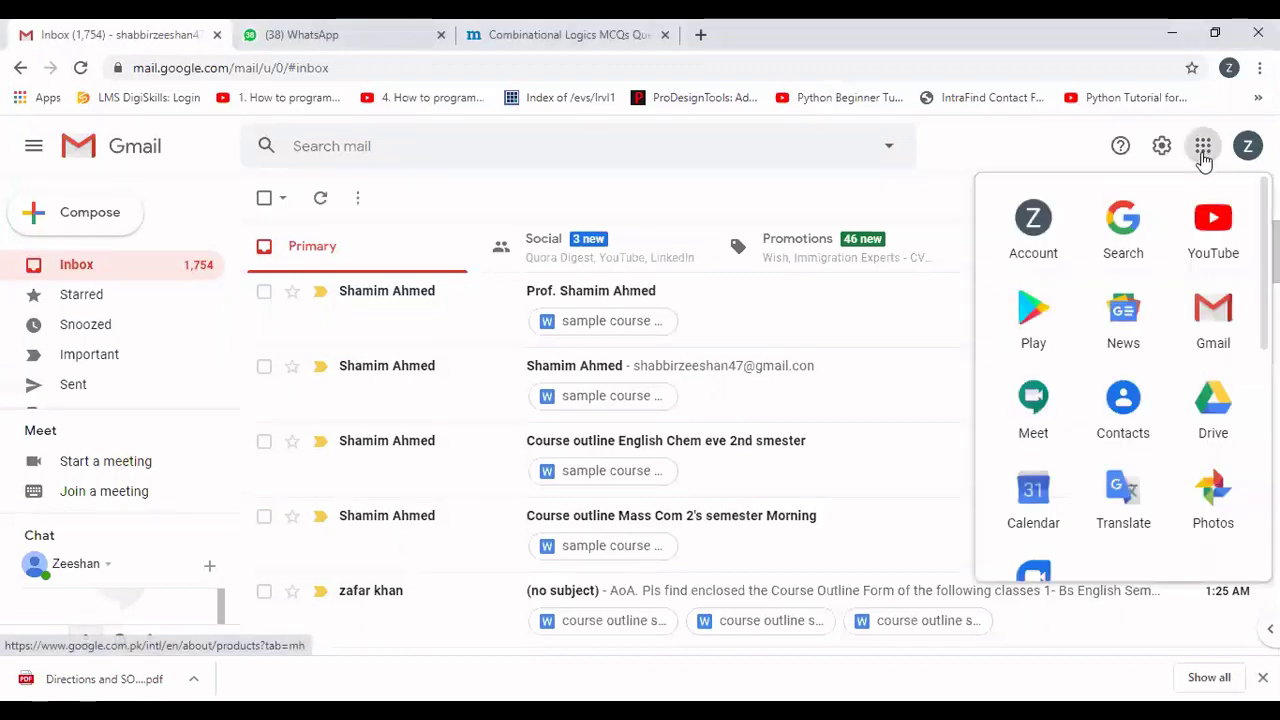
pyautogui.click(1213, 405)
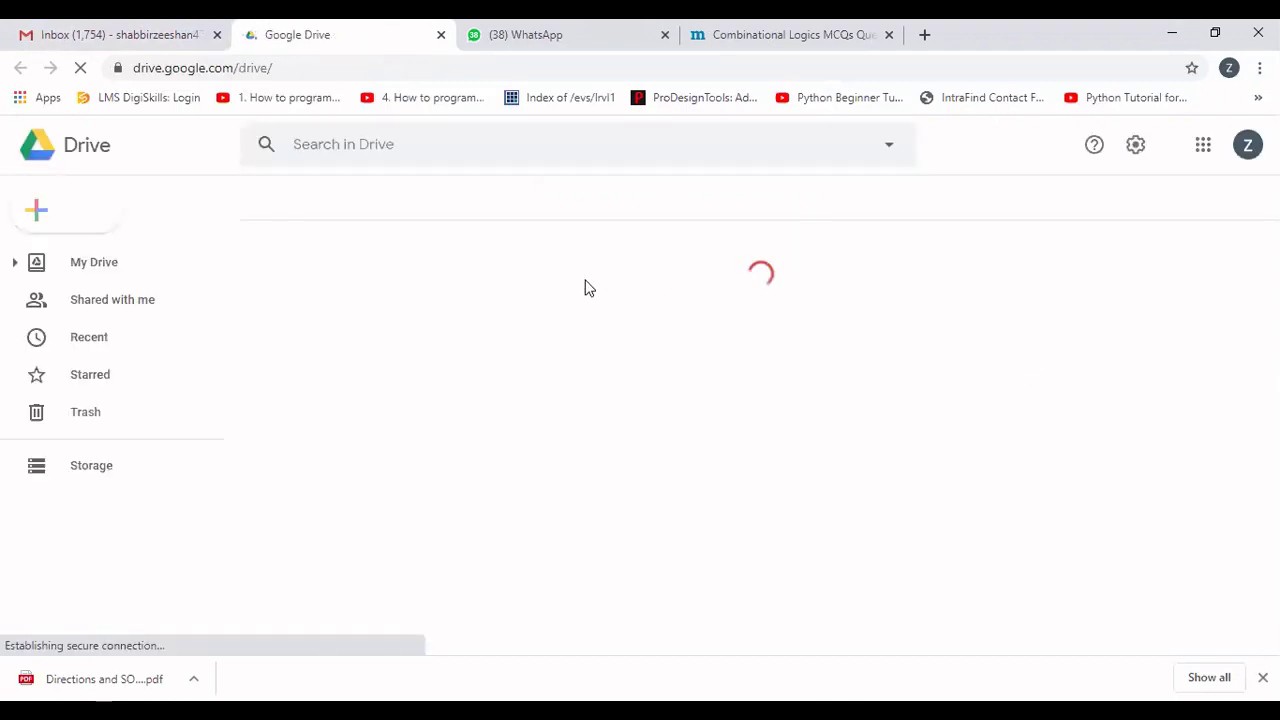
# From My Drive's right-click menu, choose More > Google Forms > From a template.
pyautogui.rightClick(90, 264)
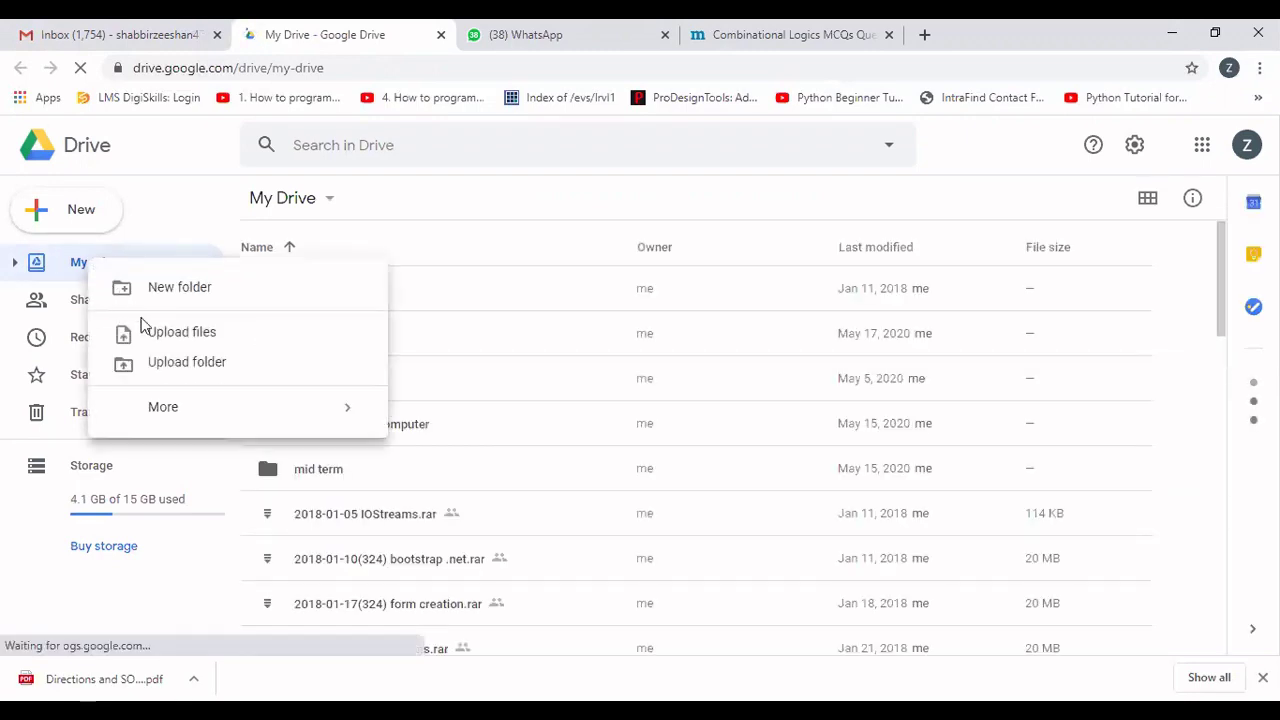
pyautogui.moveTo(177, 409)
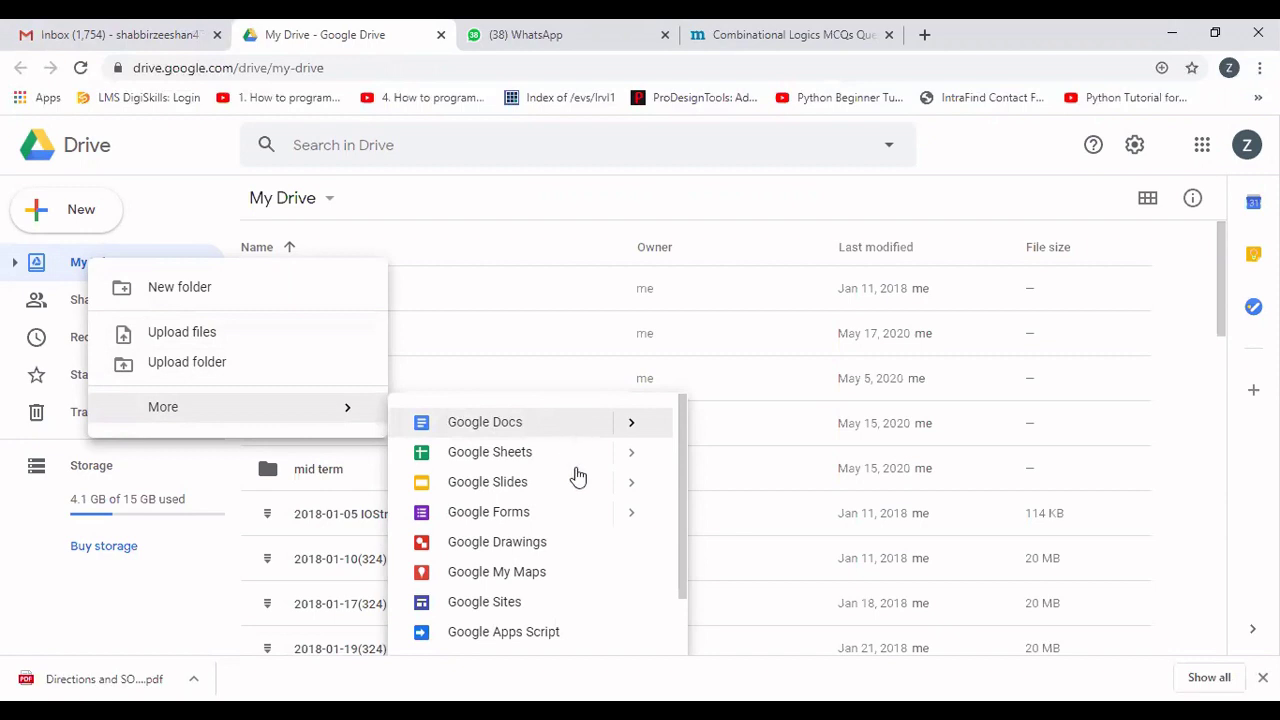
pyautogui.click(632, 513)
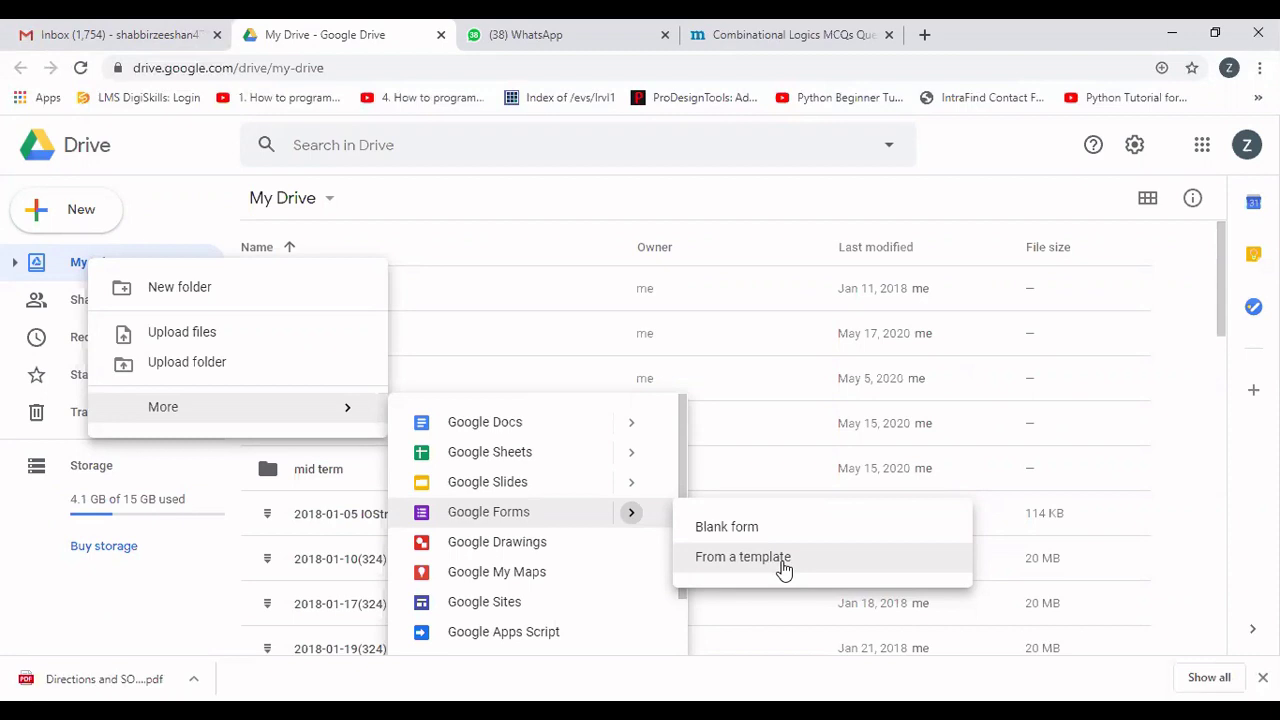
pyautogui.click(784, 568)
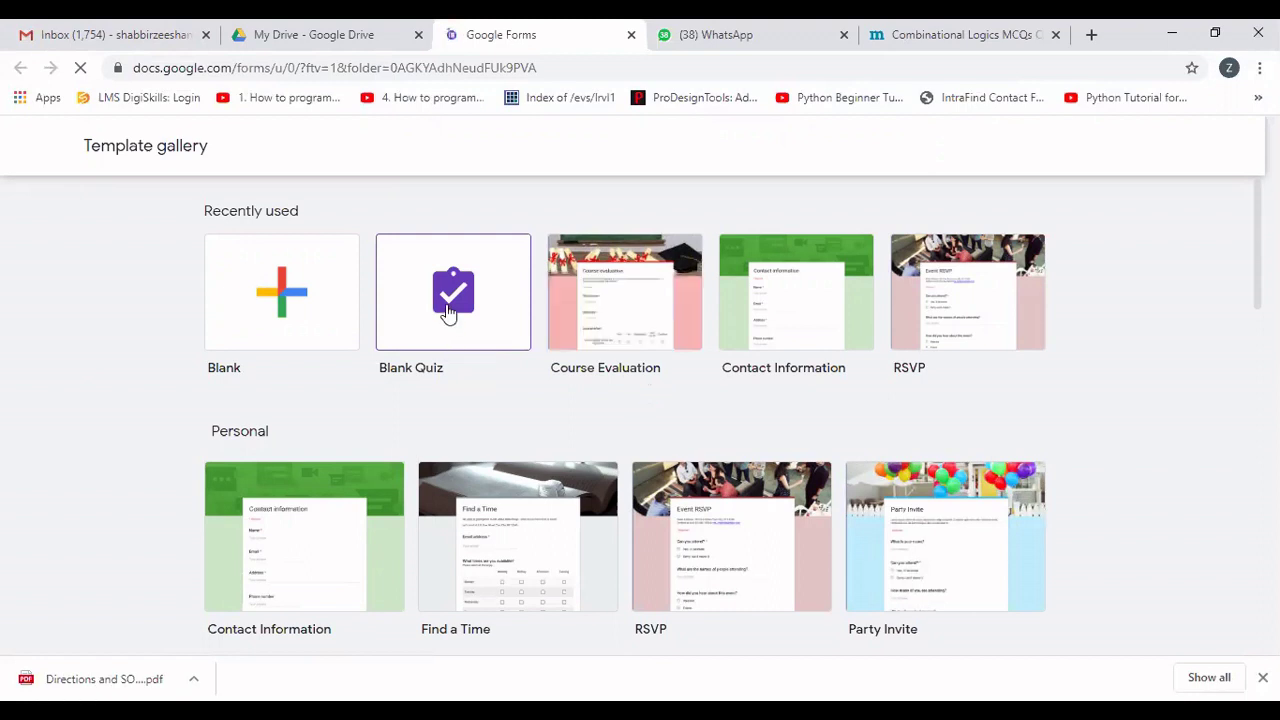
# Create a Blank Quiz from the gallery and begin retitling it 'College Name'.
pyautogui.click(448, 313)
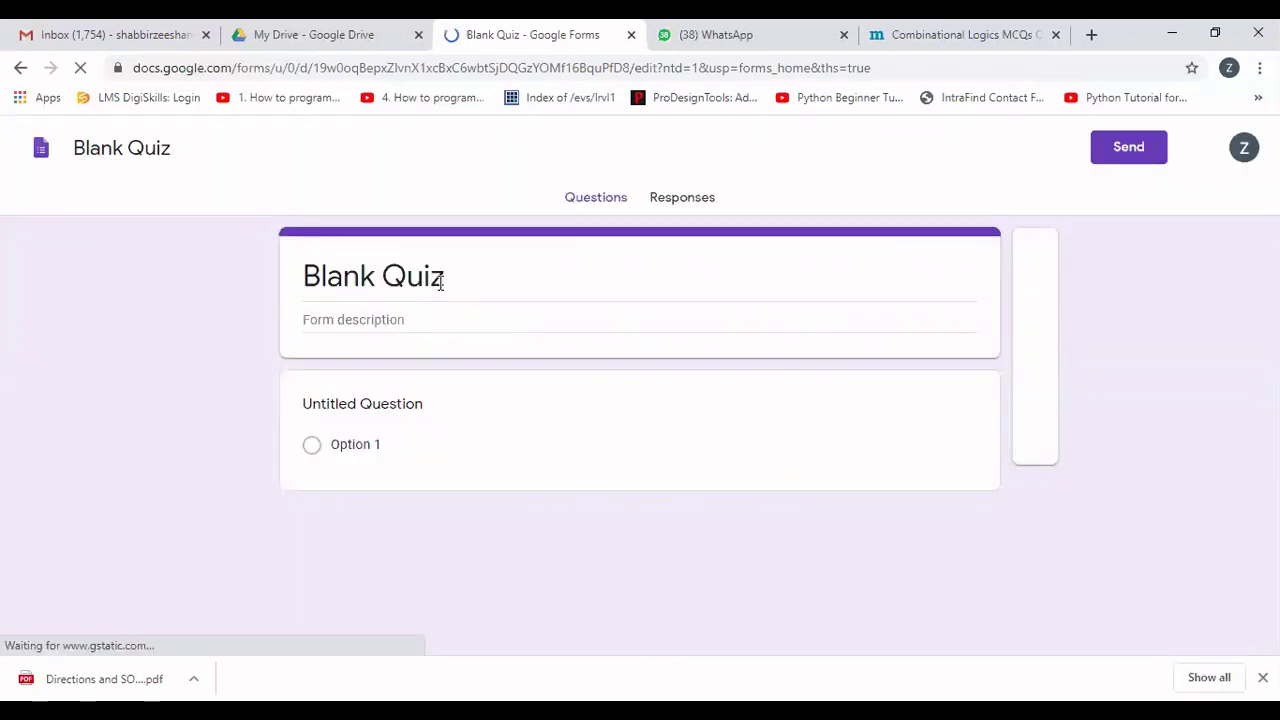
pyautogui.click(440, 283)
pyautogui.press('BackSpace')
pyautogui.press('BackSpace')
pyautogui.press('BackSpace')
pyautogui.press('BackSpace')
pyautogui.press('BackSpace')
pyautogui.press('BackSpace')
pyautogui.press('BackSpace')
pyautogui.press('BackSpace')
pyautogui.press('BackSpace')
pyautogui.press('BackSpace')
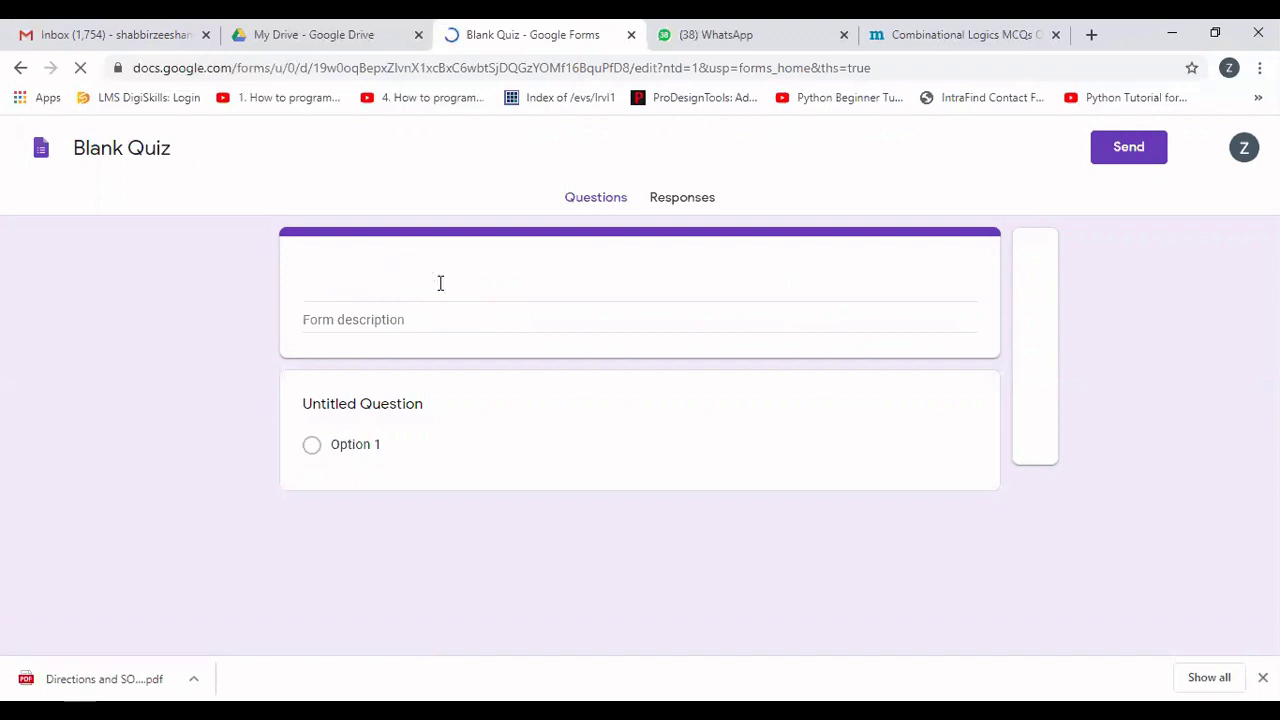
pyautogui.write('College Ma')
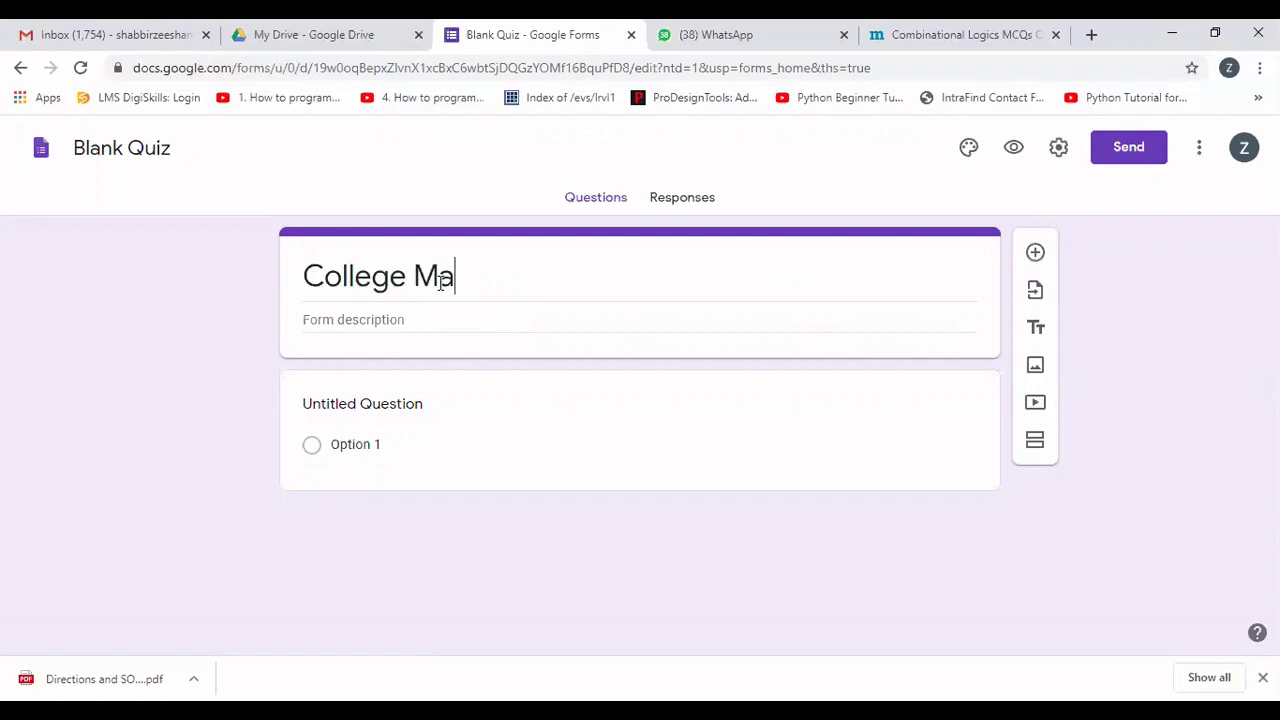
pyautogui.press('BackSpace')
pyautogui.press('BackSpace')
pyautogui.write('Name')
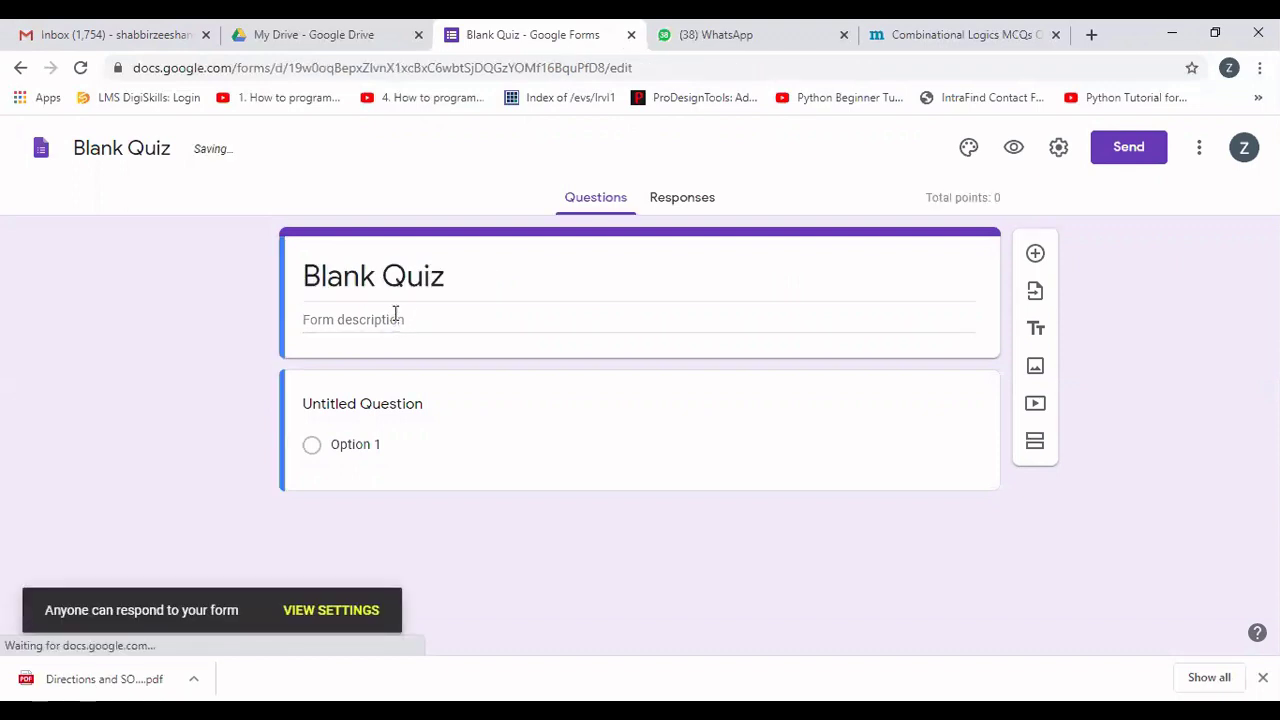
# Title the quiz 'College Name' with description 'BS(IT) 2nd Semester Subject Name: DLD'.
pyautogui.click(438, 278)
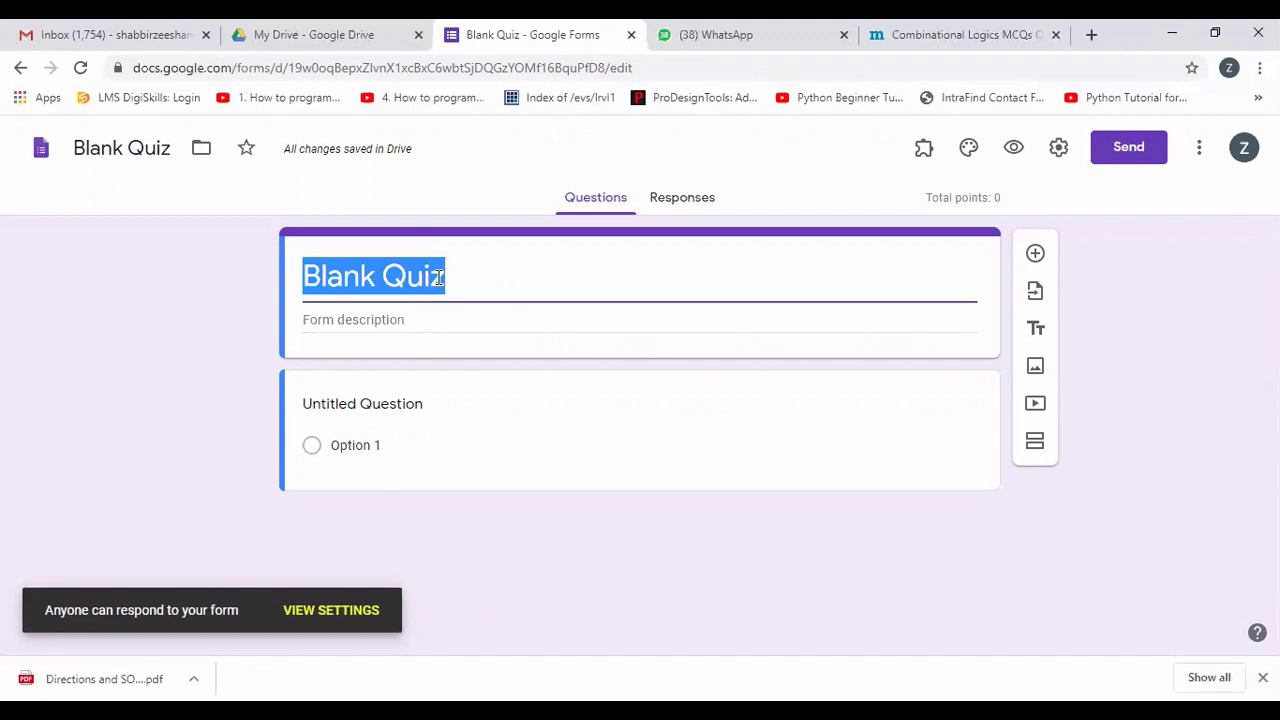
pyautogui.write('College Name')
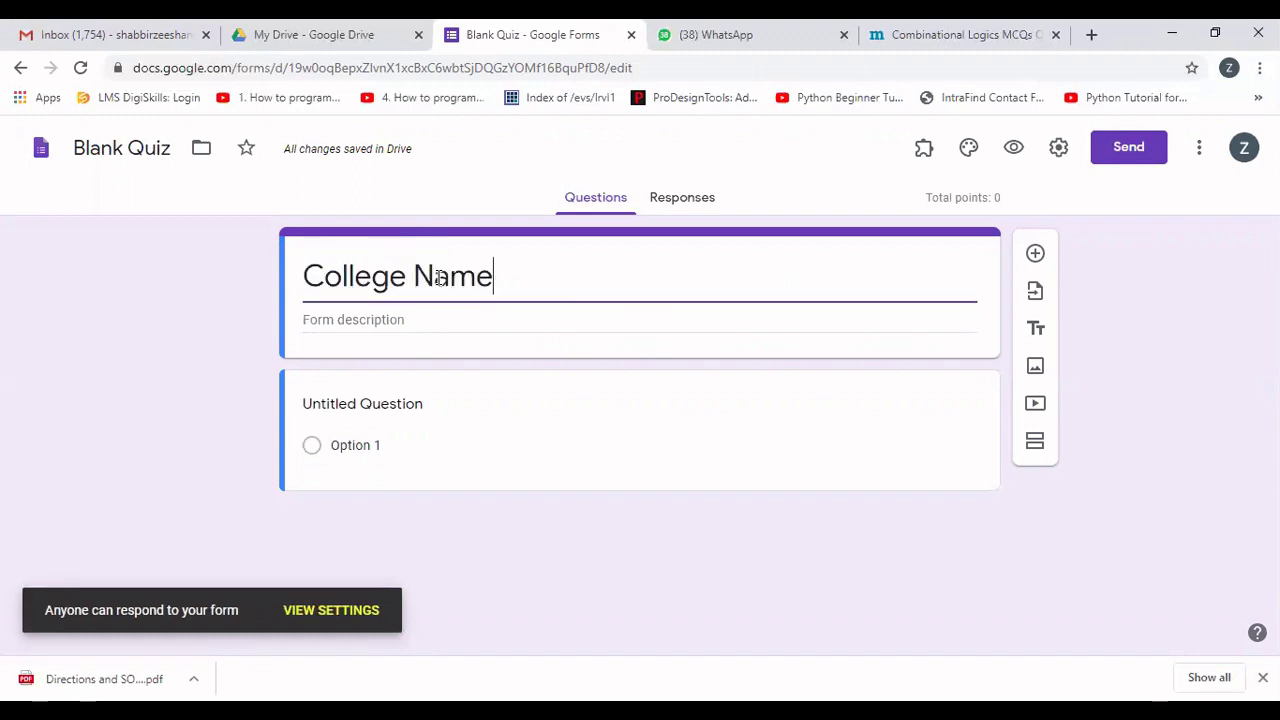
pyautogui.click(369, 320)
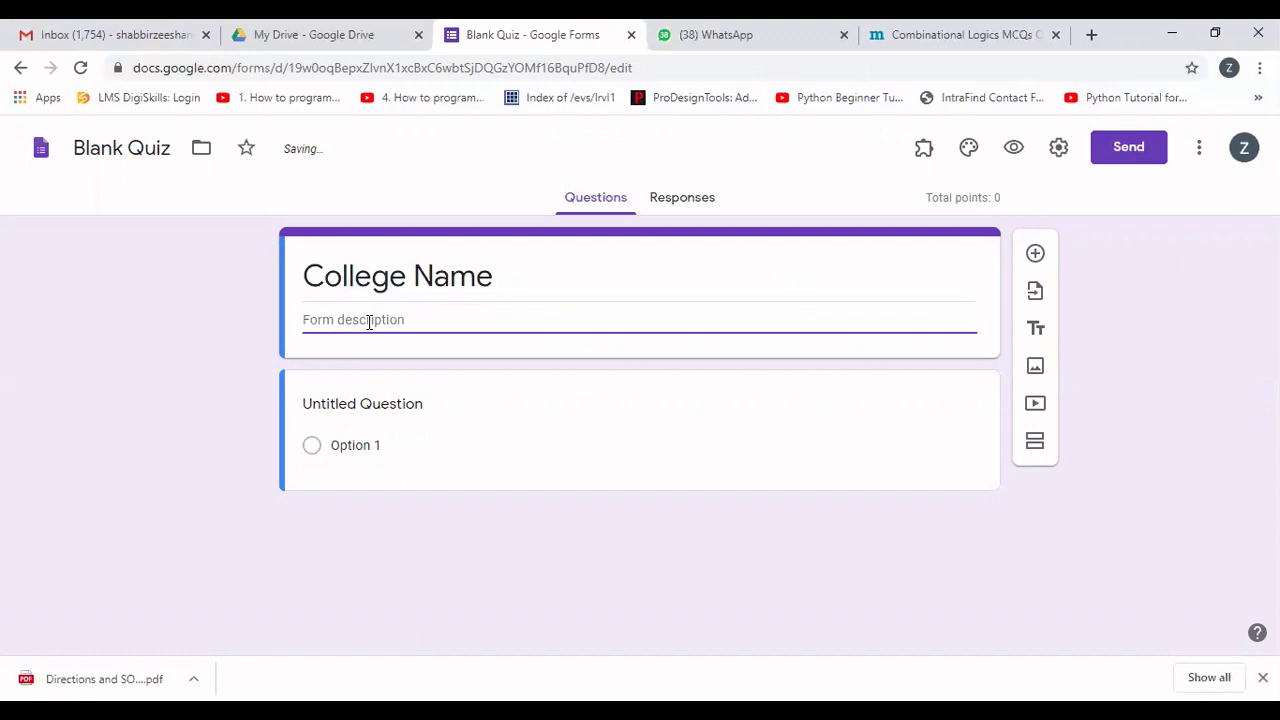
pyautogui.write('B')
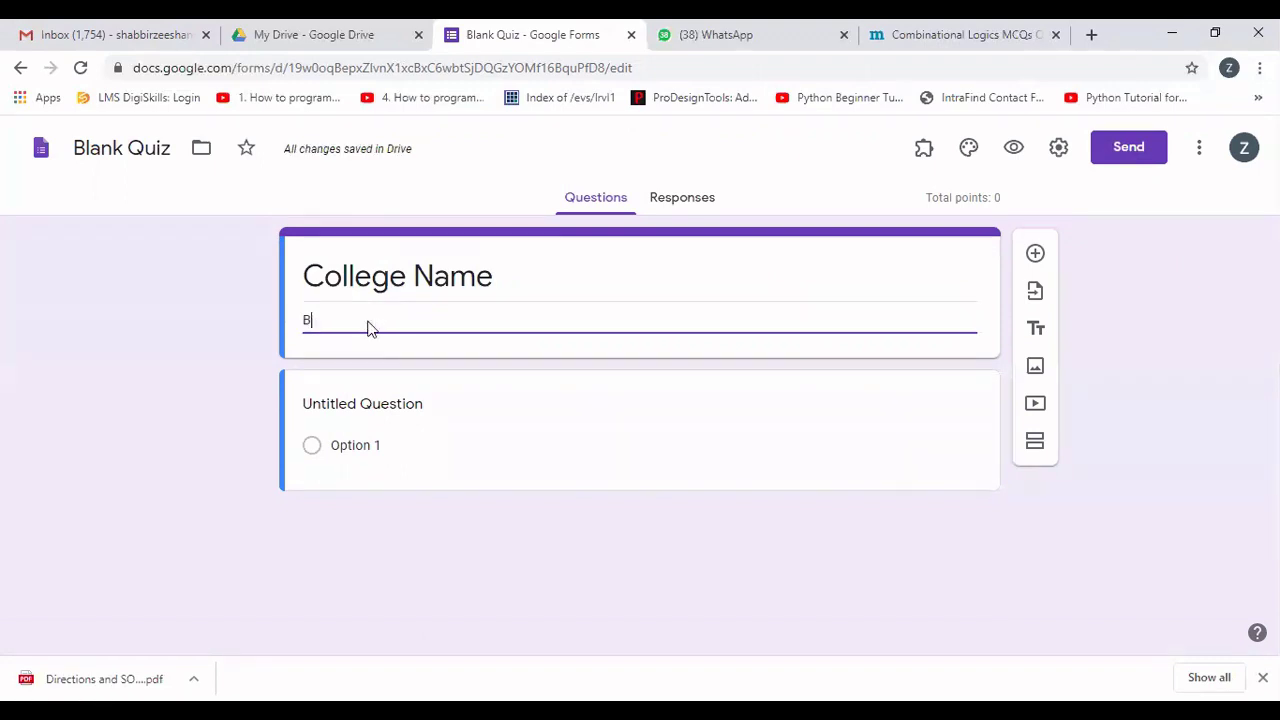
pyautogui.write('S(IT) 2')
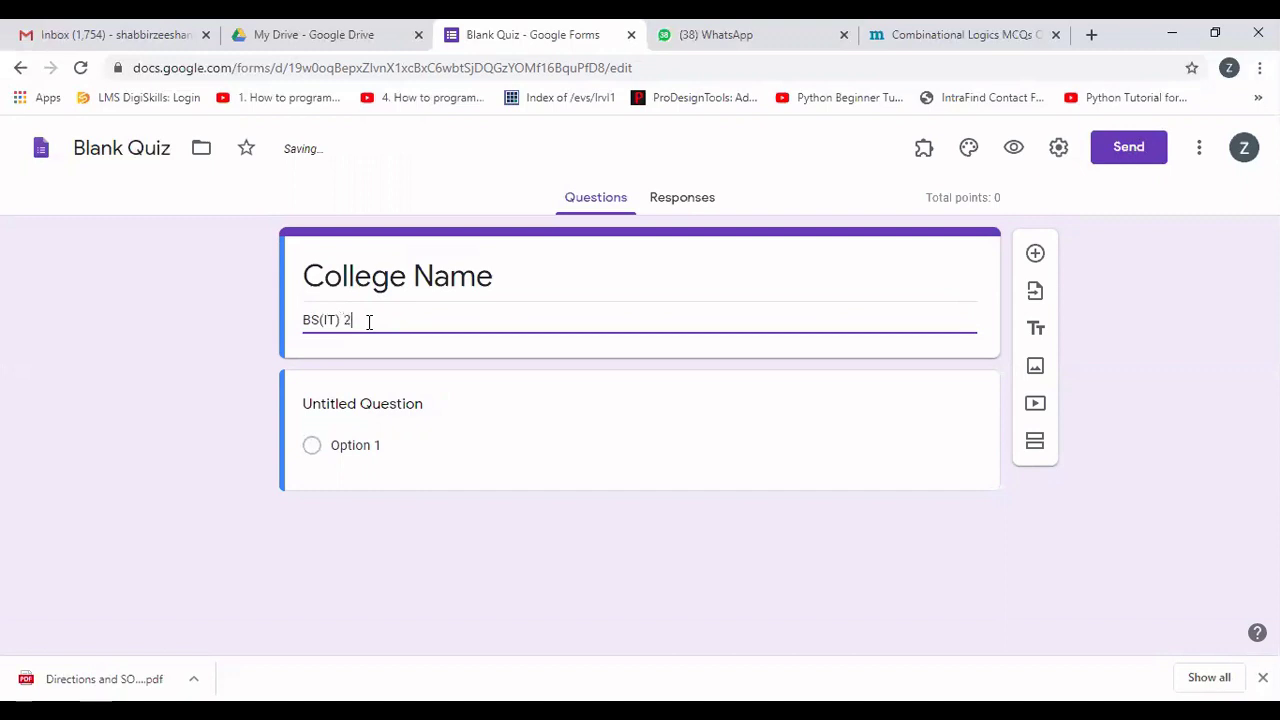
pyautogui.write('nd Se')
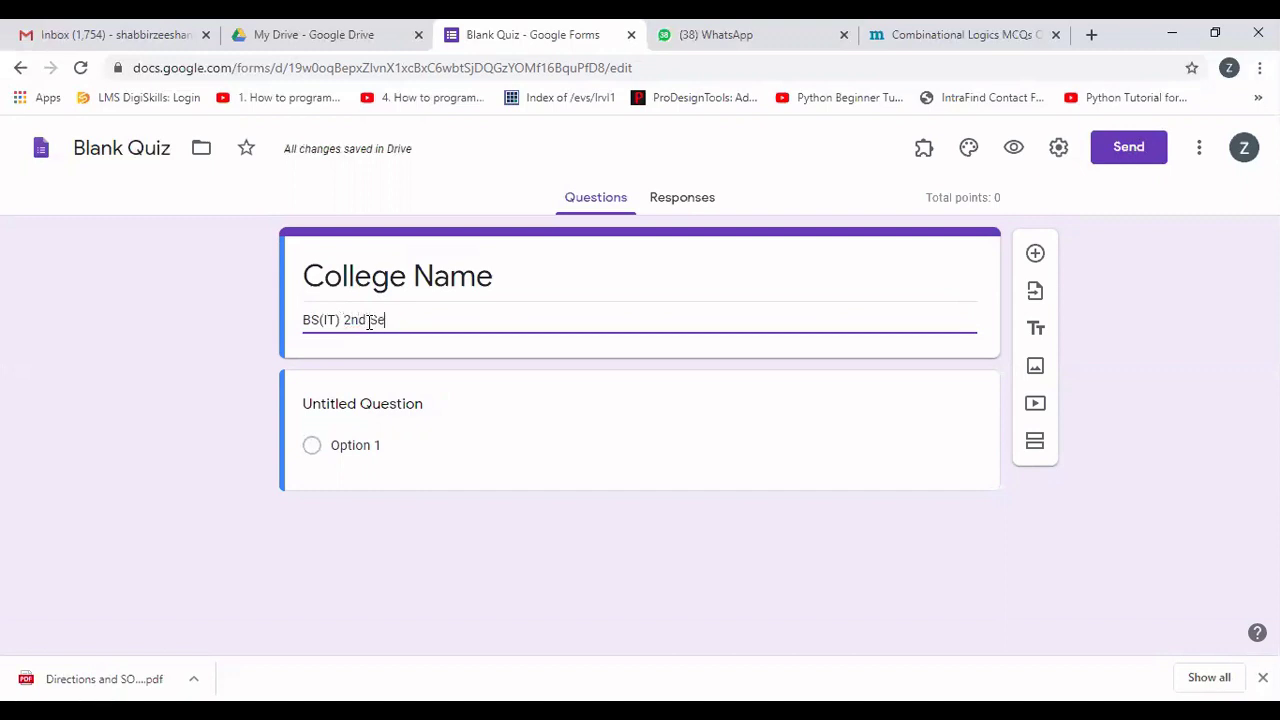
pyautogui.write('mester      Subjec')
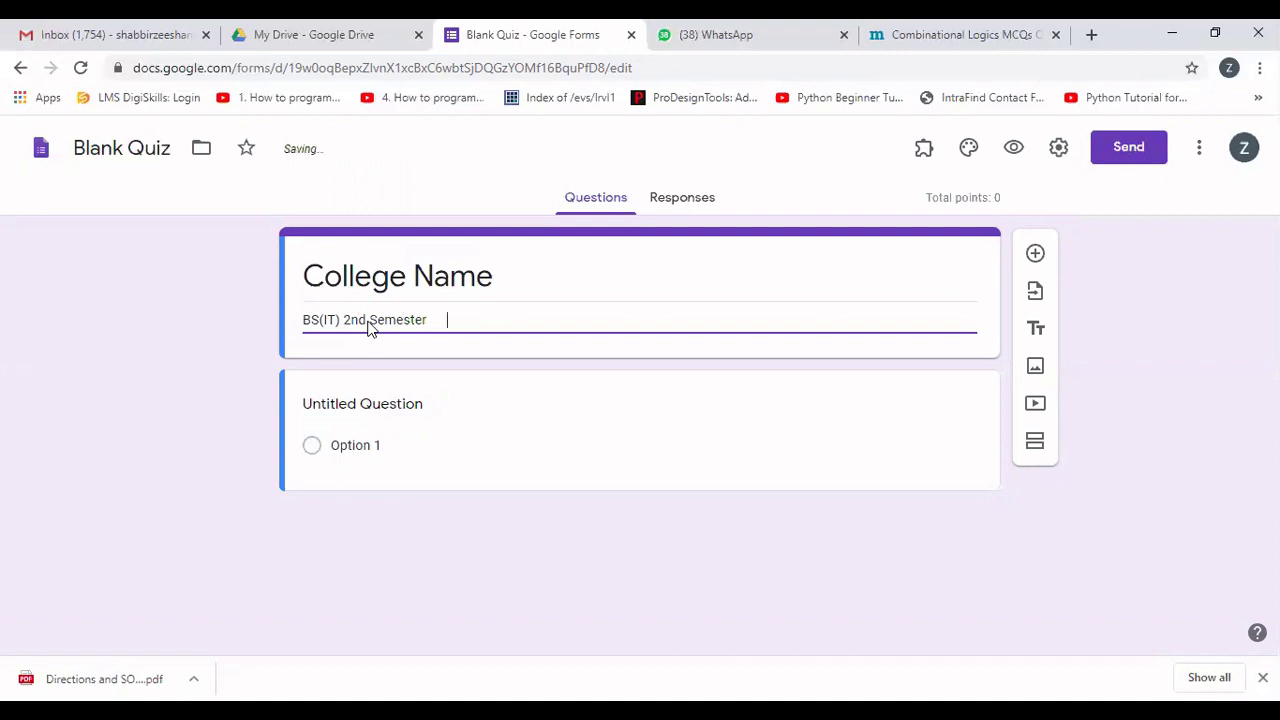
pyautogui.write('t nam')
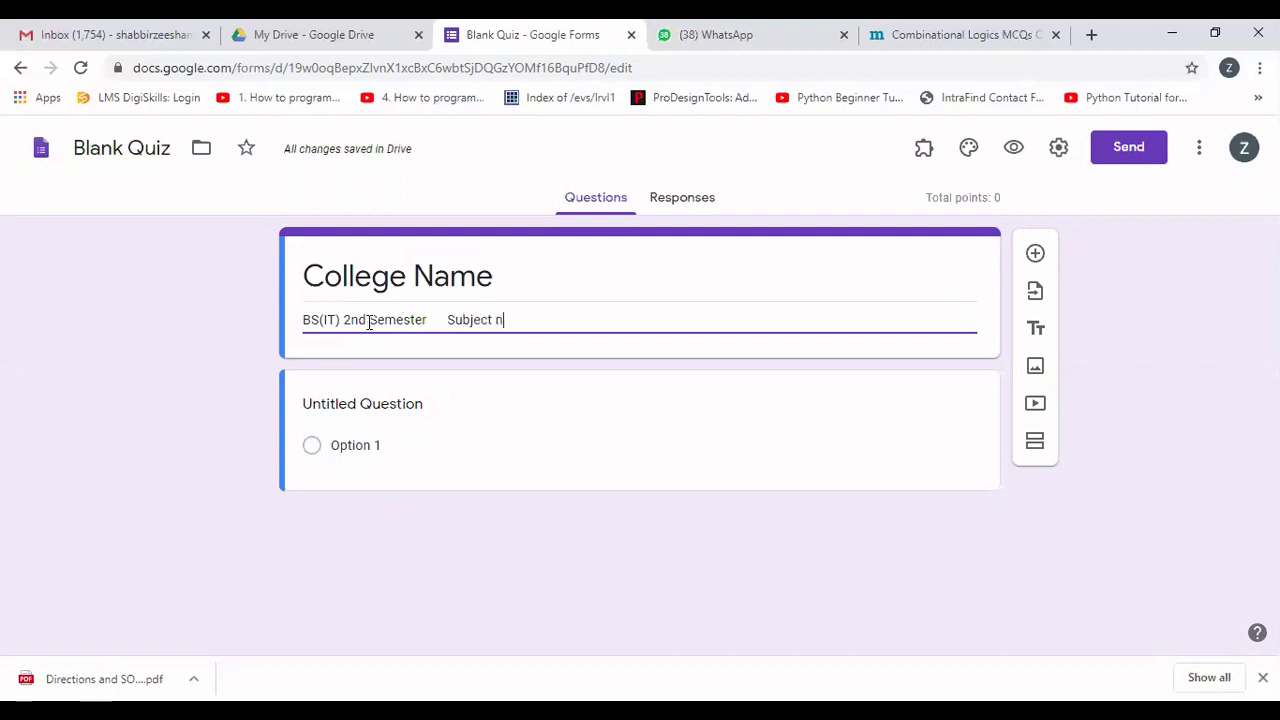
pyautogui.press('BackSpace')
pyautogui.press('BackSpace')
pyautogui.press('BackSpace')
pyautogui.write('Name: DLD')
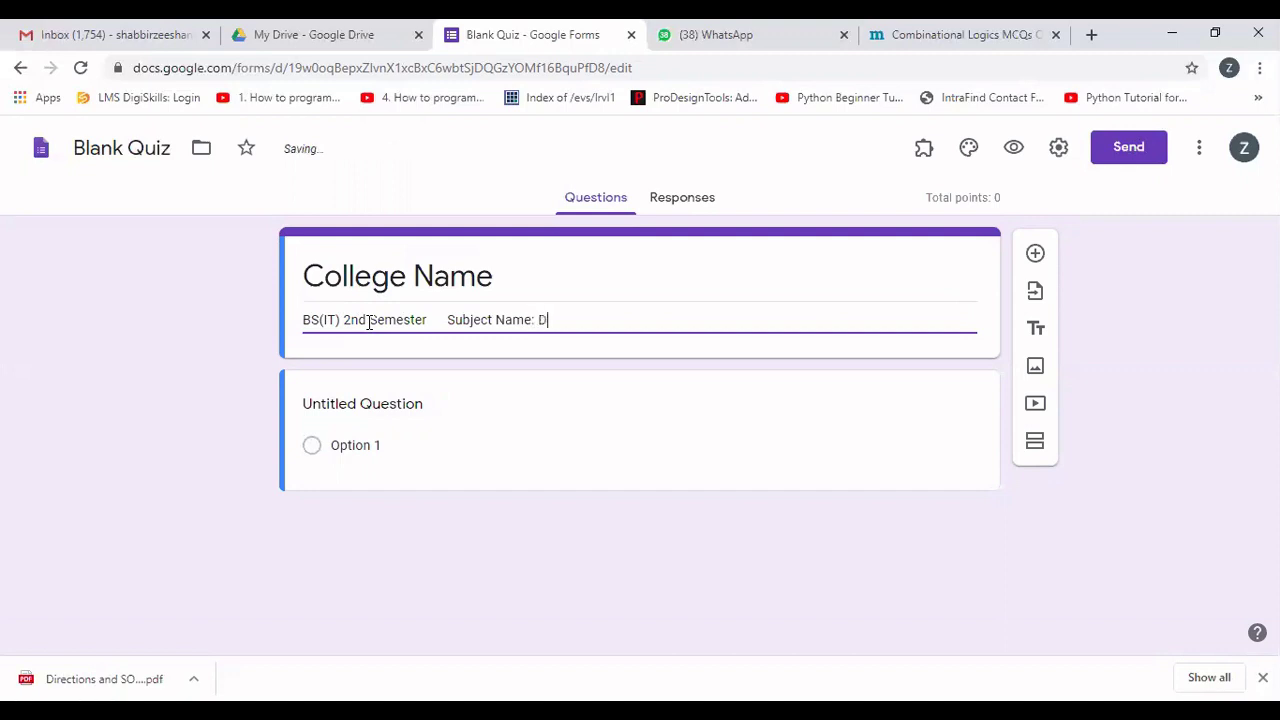
pyautogui.click(376, 400)
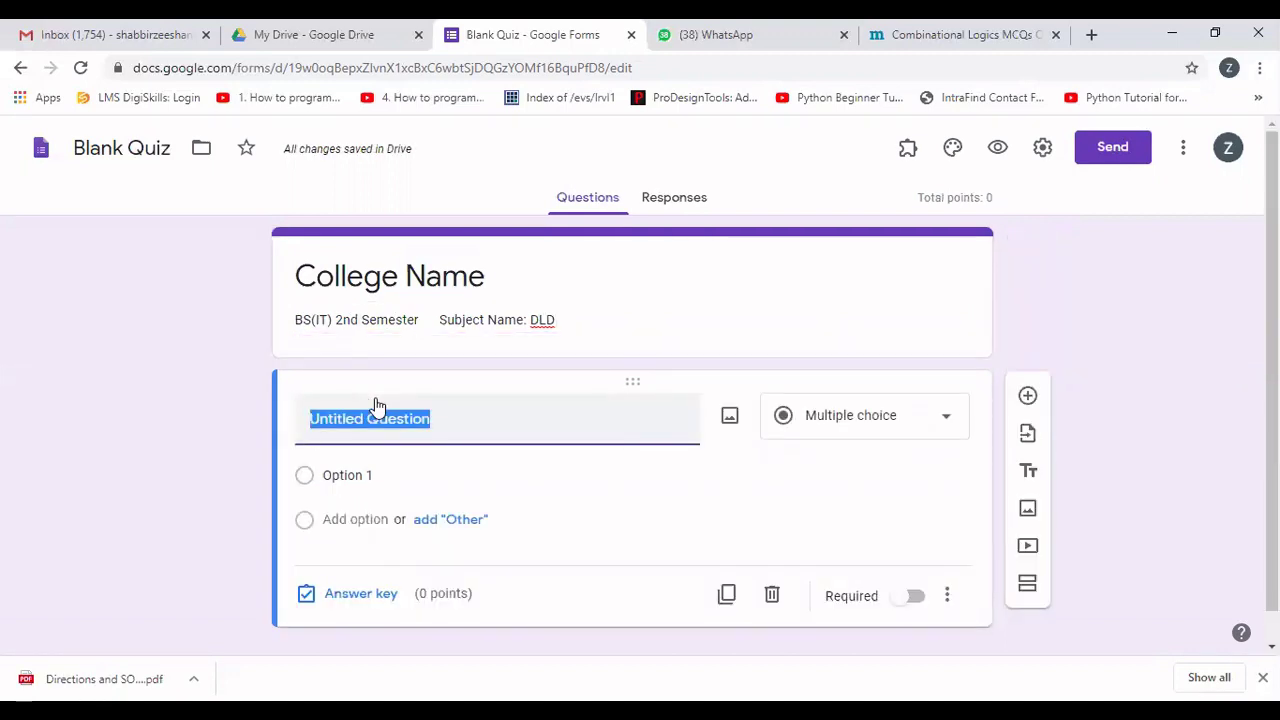
# Turn the first question into a required Short answer question titled 'Student Name'.
pyautogui.write('Stude')
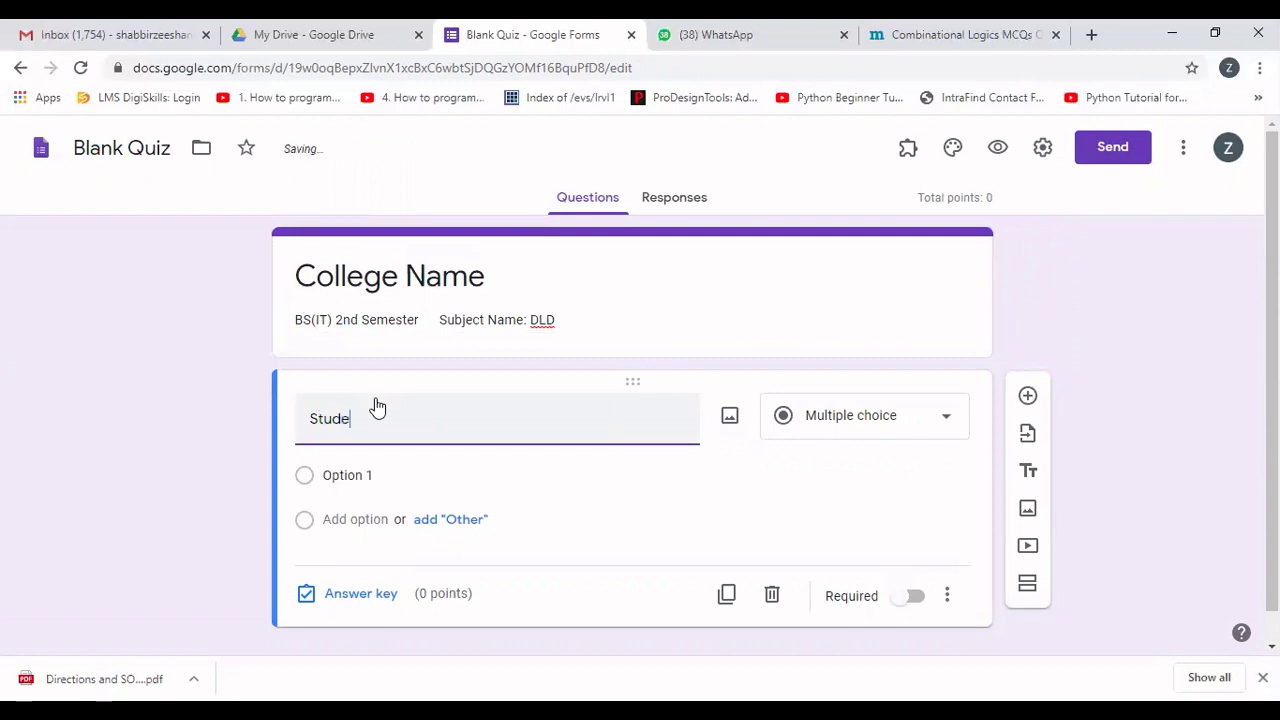
pyautogui.write('nt Name')
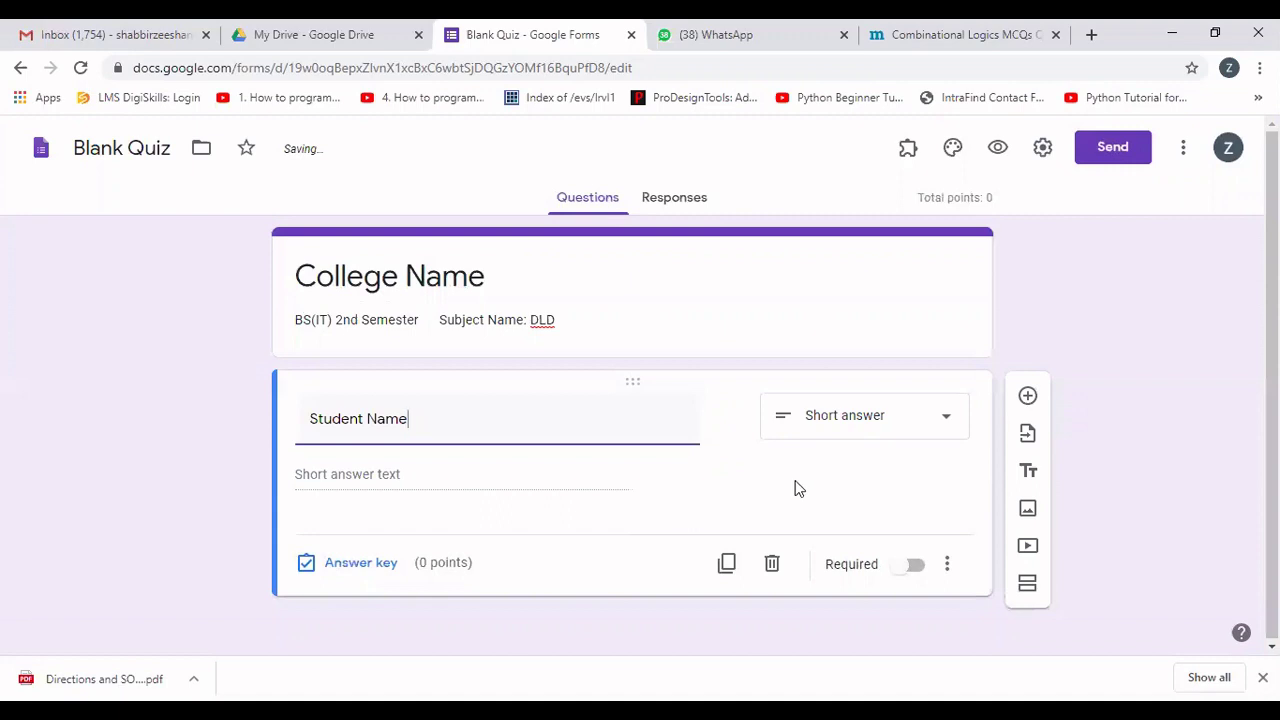
pyautogui.click(945, 425)
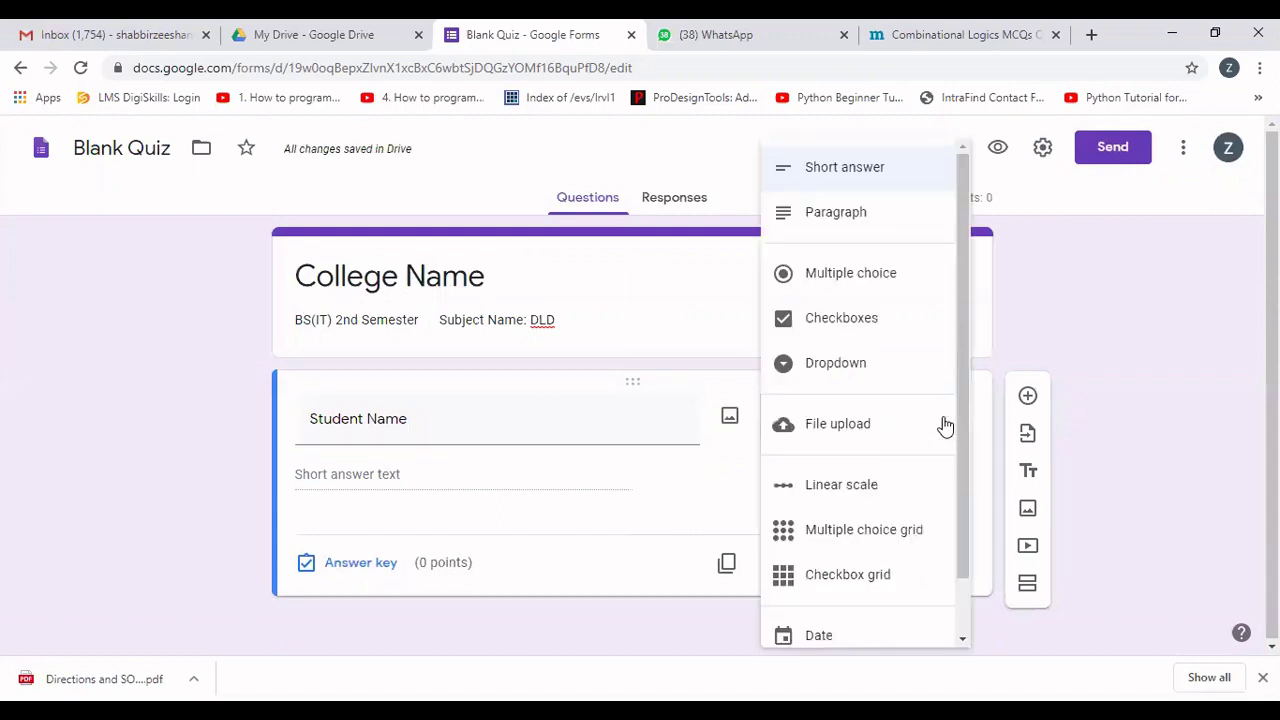
pyautogui.click(870, 170)
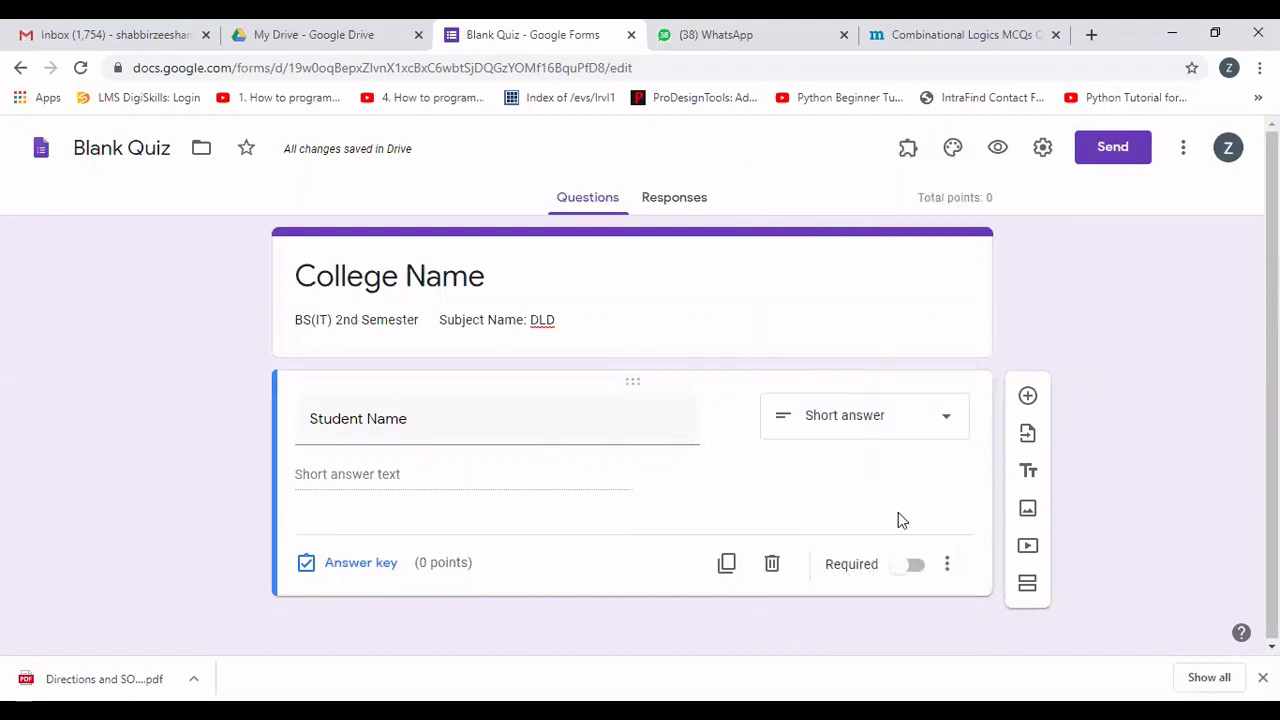
pyautogui.click(915, 566)
pyautogui.click(1029, 398)
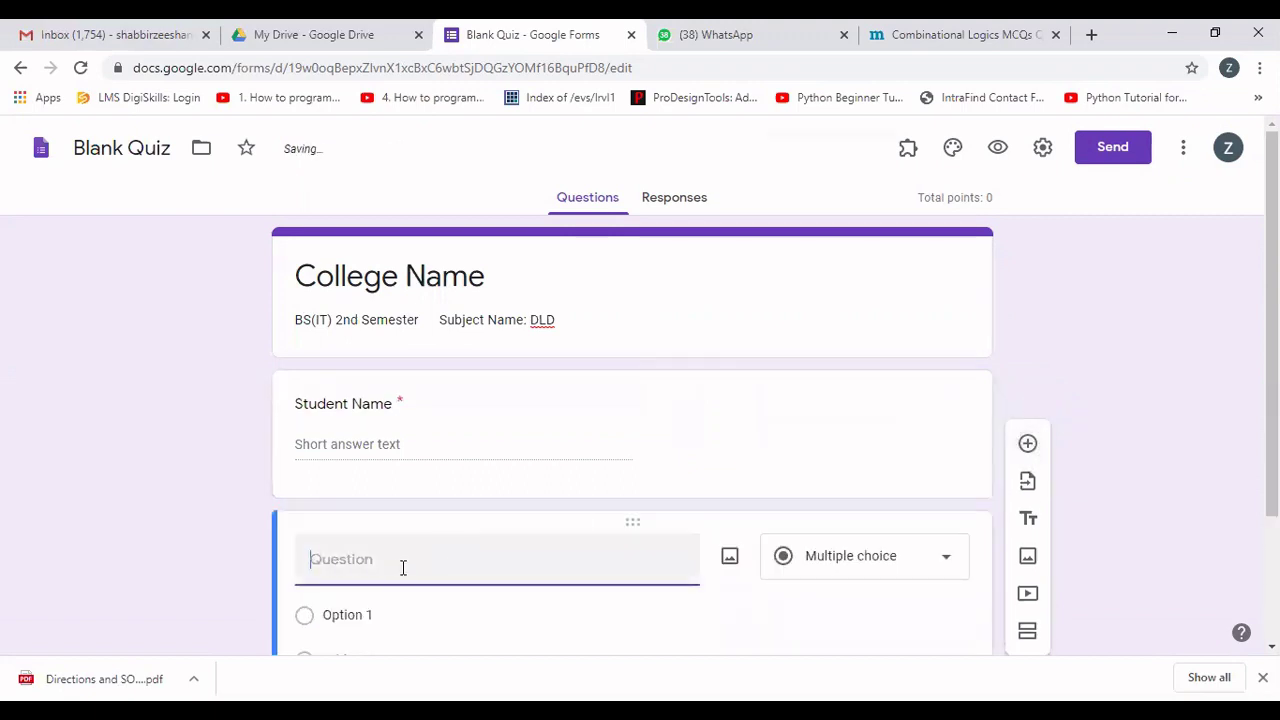
# Title the second question 'Student Roll No' and make it required.
pyautogui.write('Student Roll No')
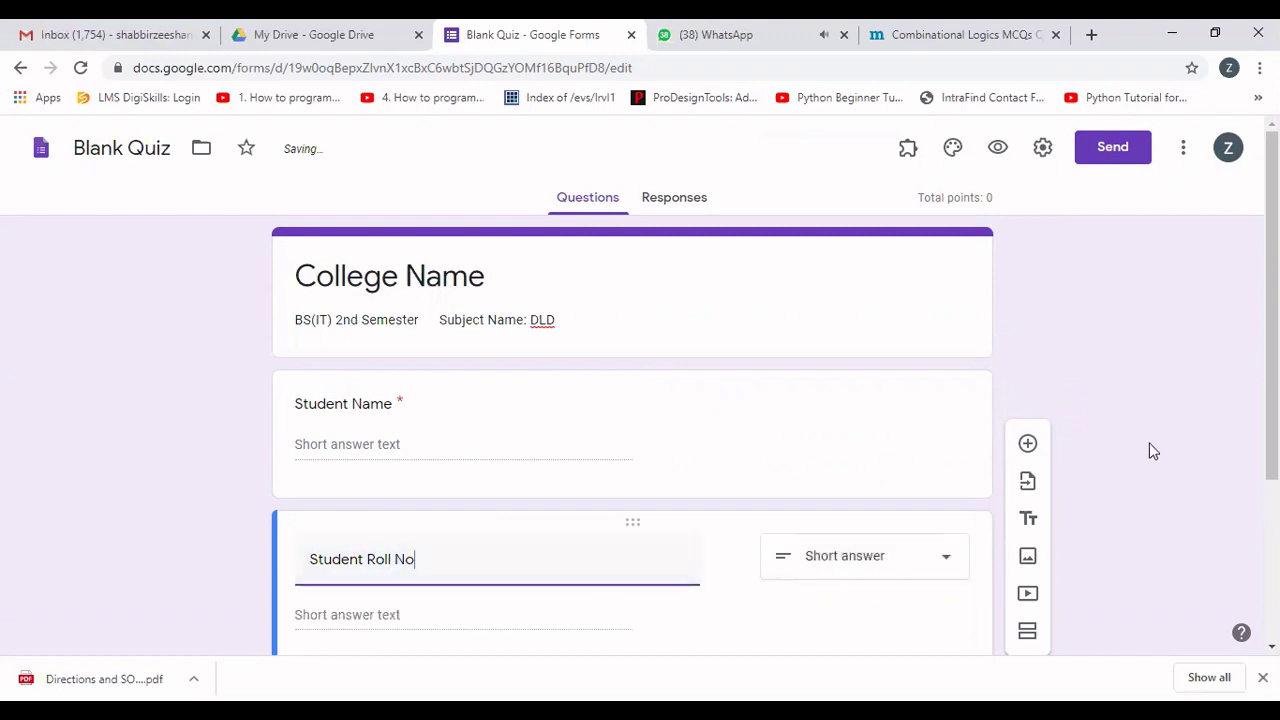
pyautogui.scroll(-2, 1268, 400)
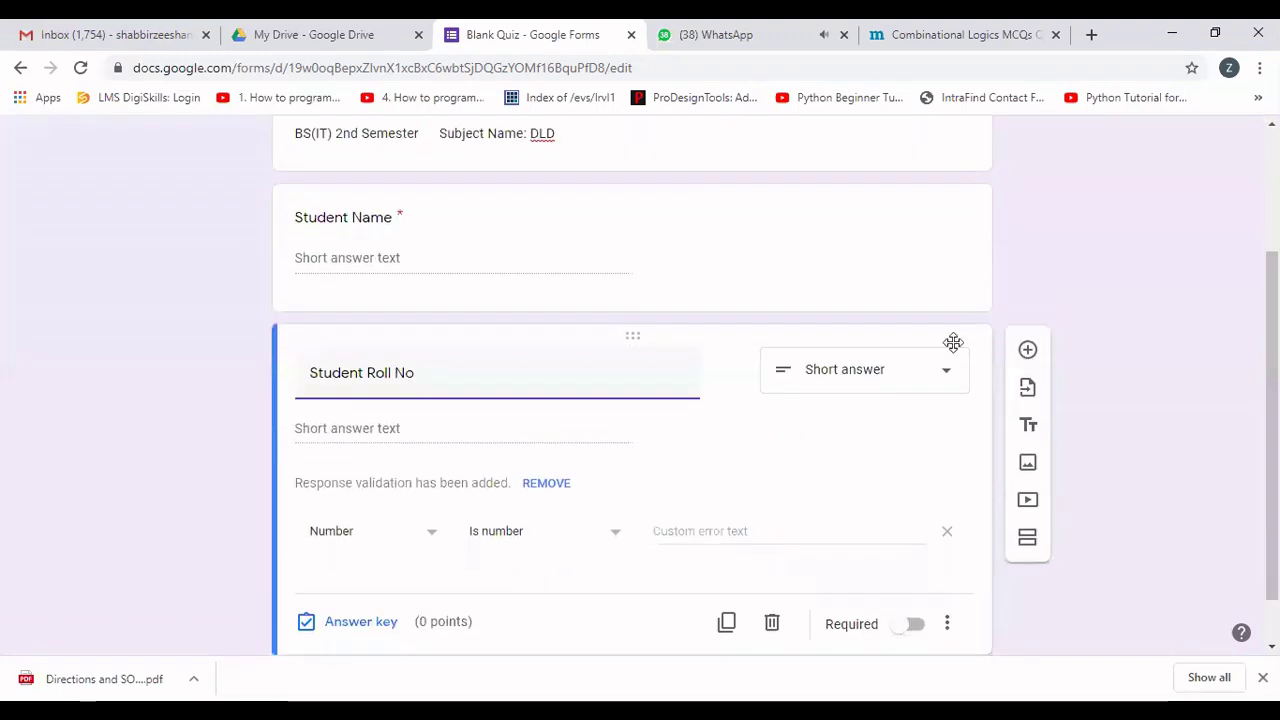
pyautogui.click(915, 625)
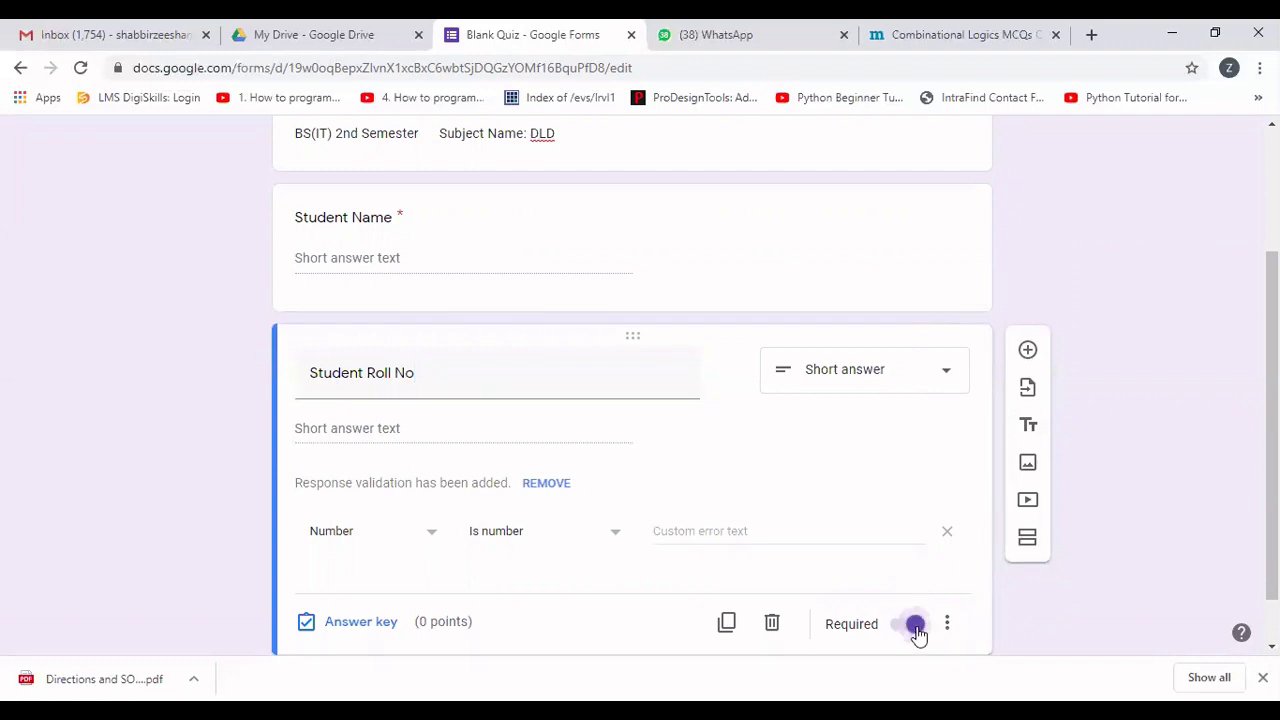
# Add a required Short answer question titled 'Student Email ID'.
pyautogui.click(1027, 350)
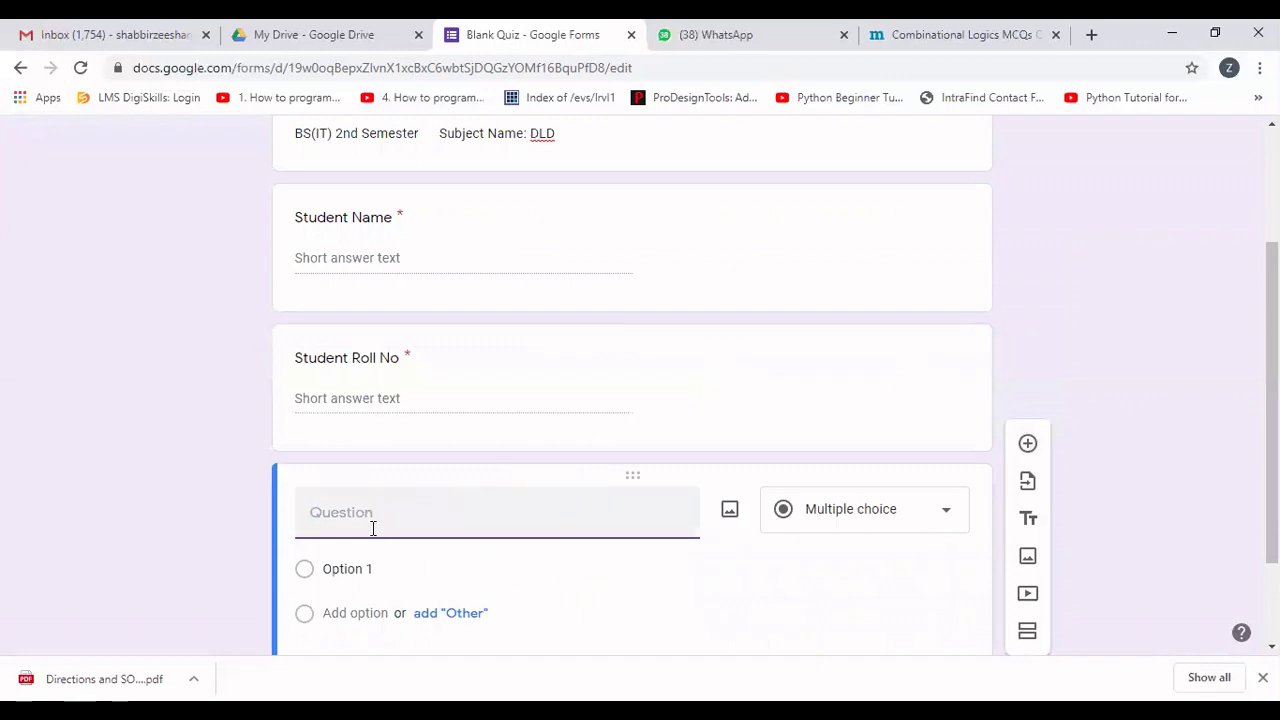
pyautogui.write('Student Em')
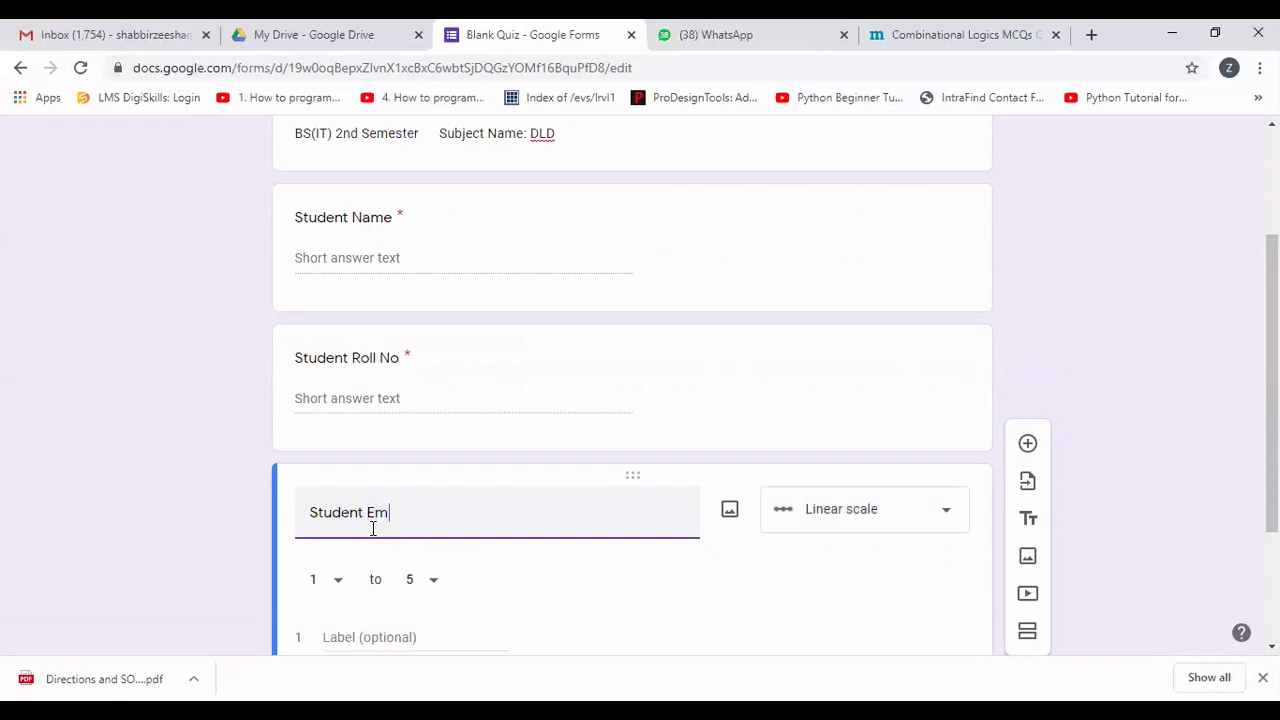
pyautogui.write('ail ID')
pyautogui.click(948, 516)
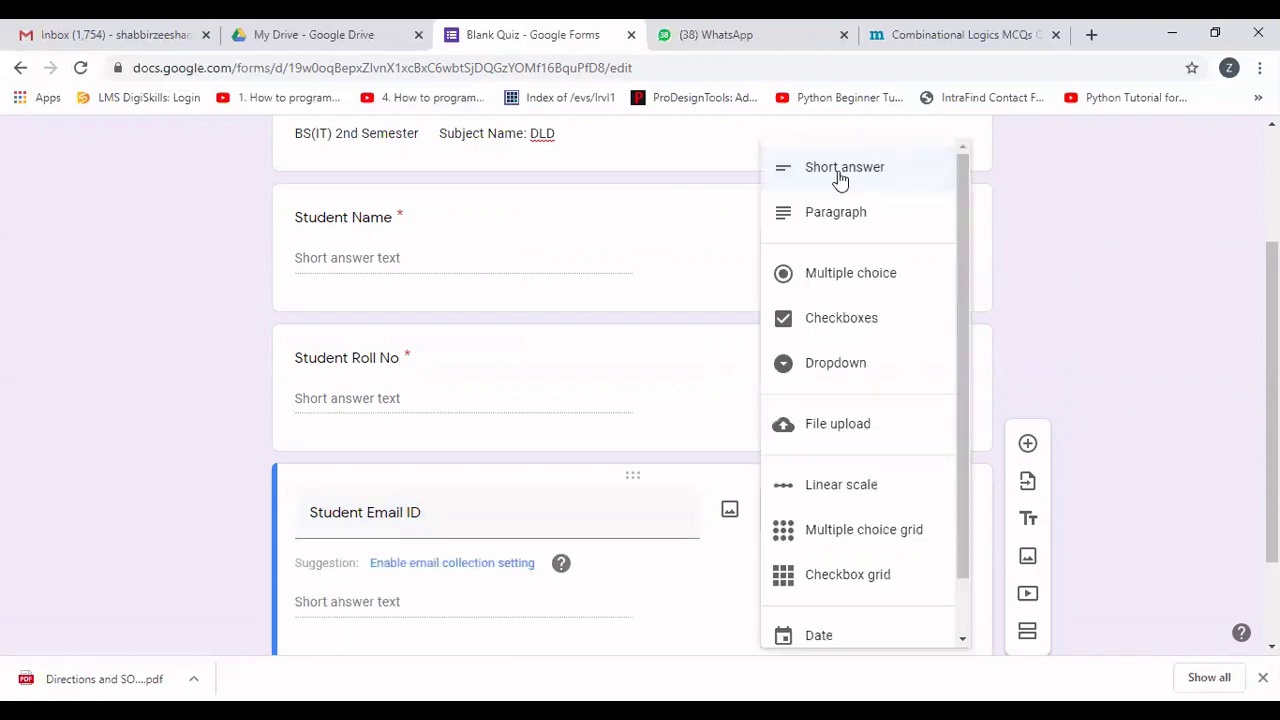
pyautogui.click(850, 166)
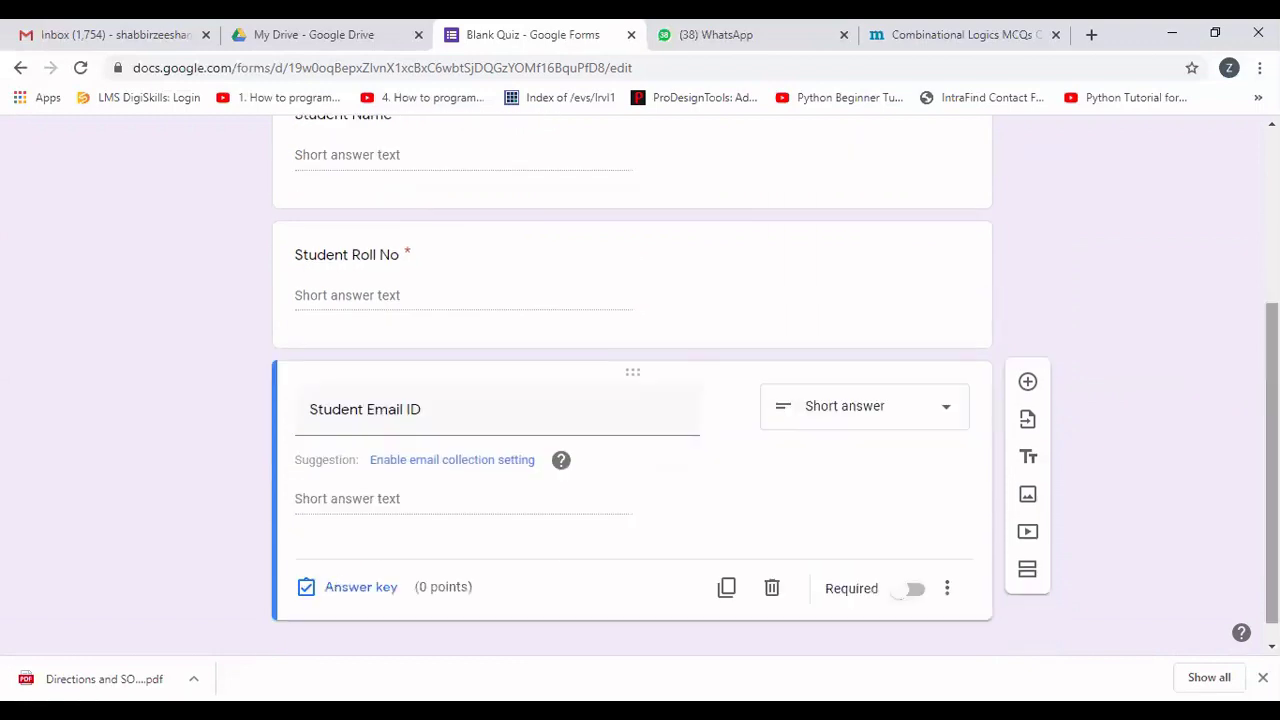
pyautogui.click(915, 590)
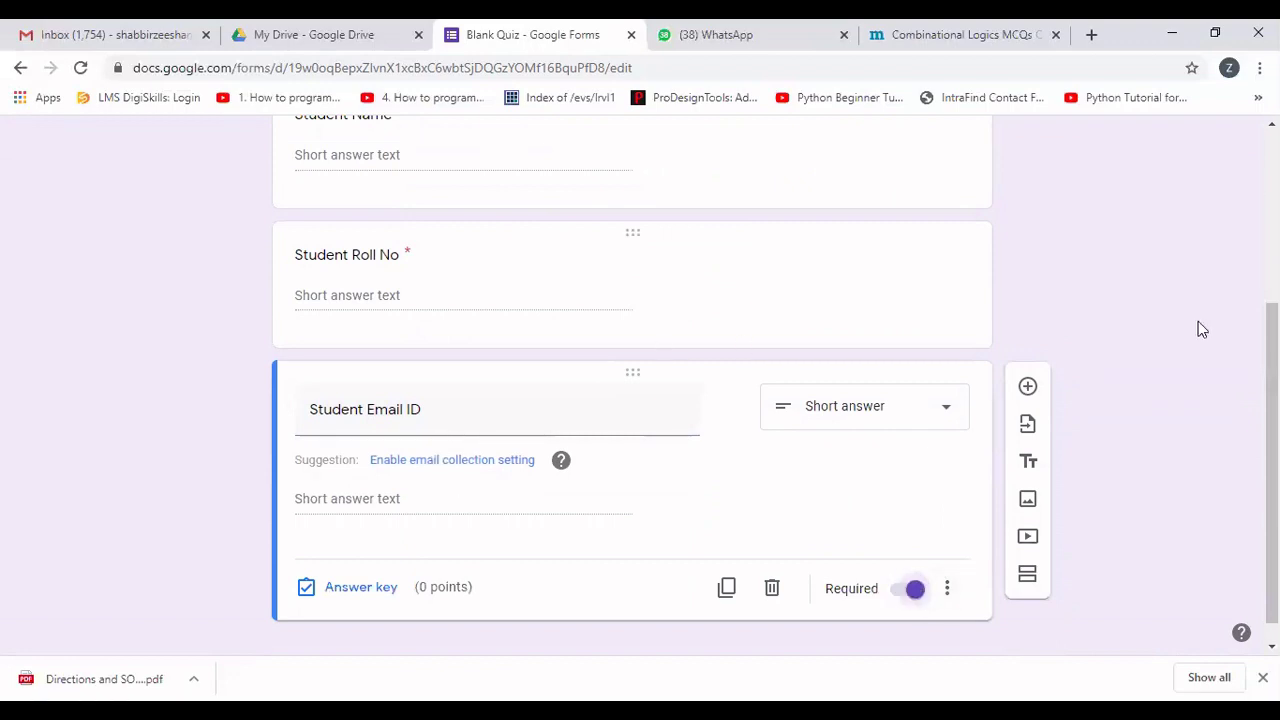
pyautogui.scroll(3, 640, 380)
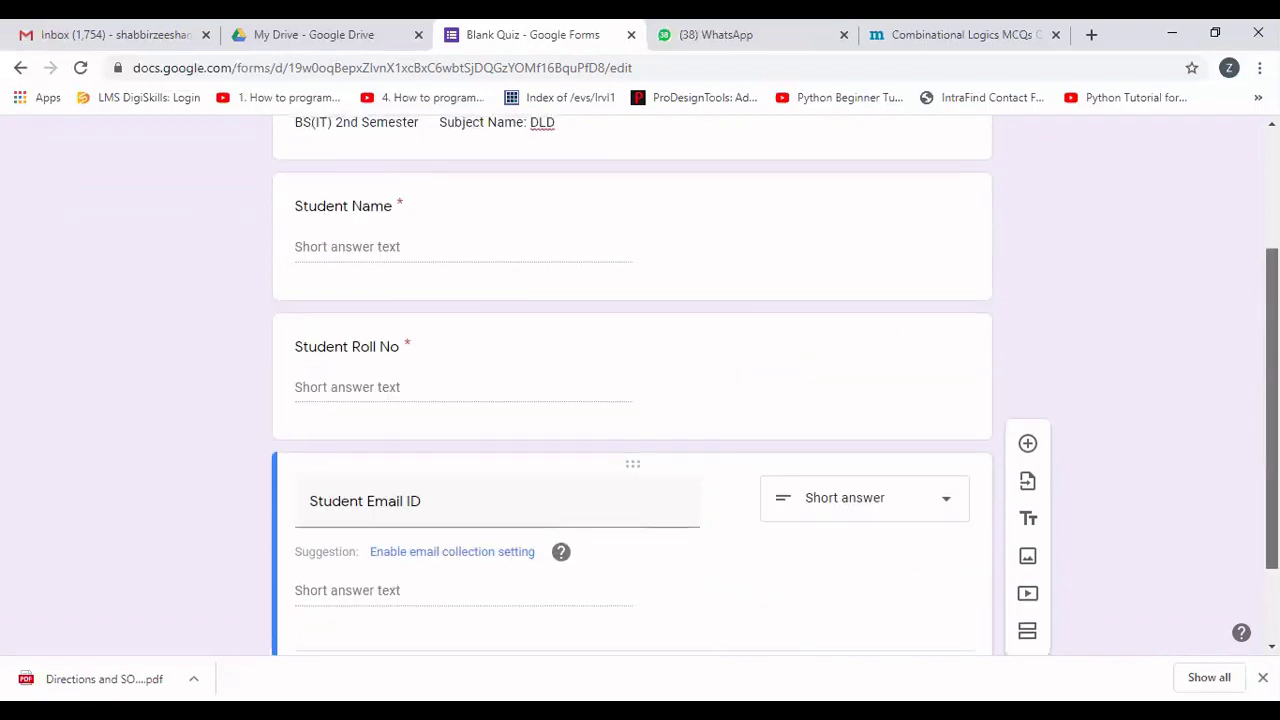
pyautogui.scroll(-1, 1008, 266)
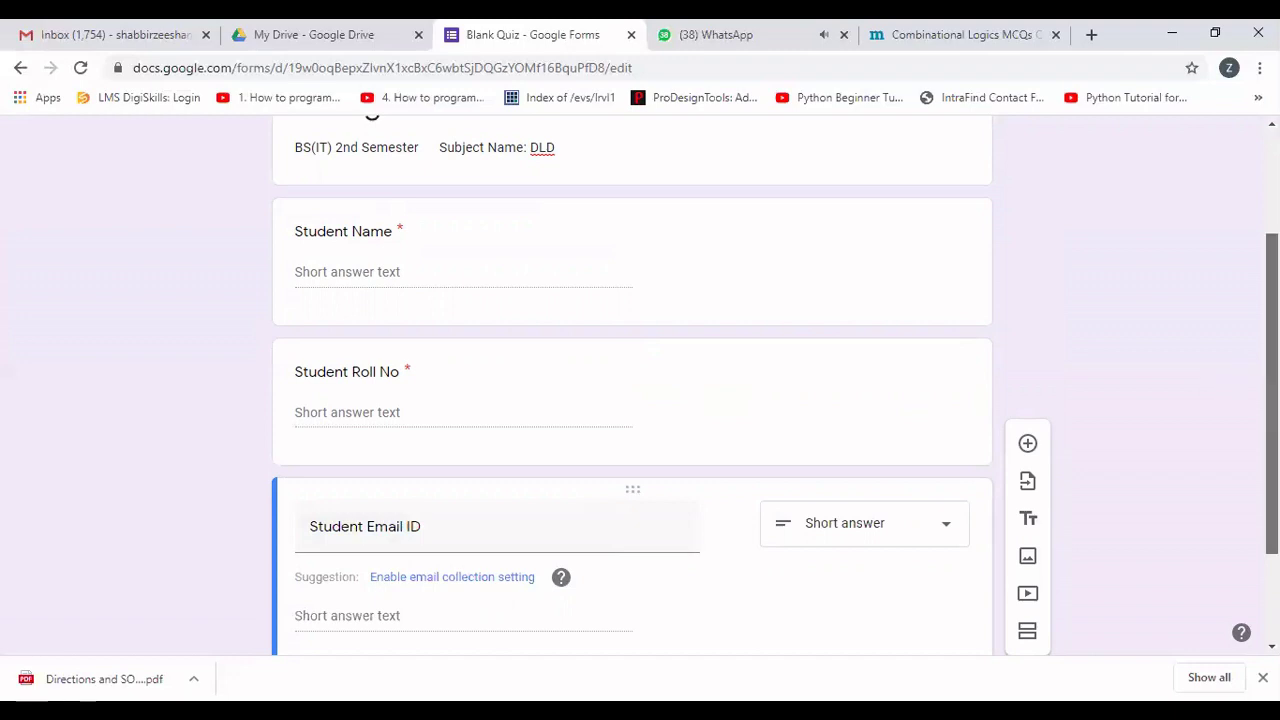
pyautogui.scroll(3, 1240, 390)
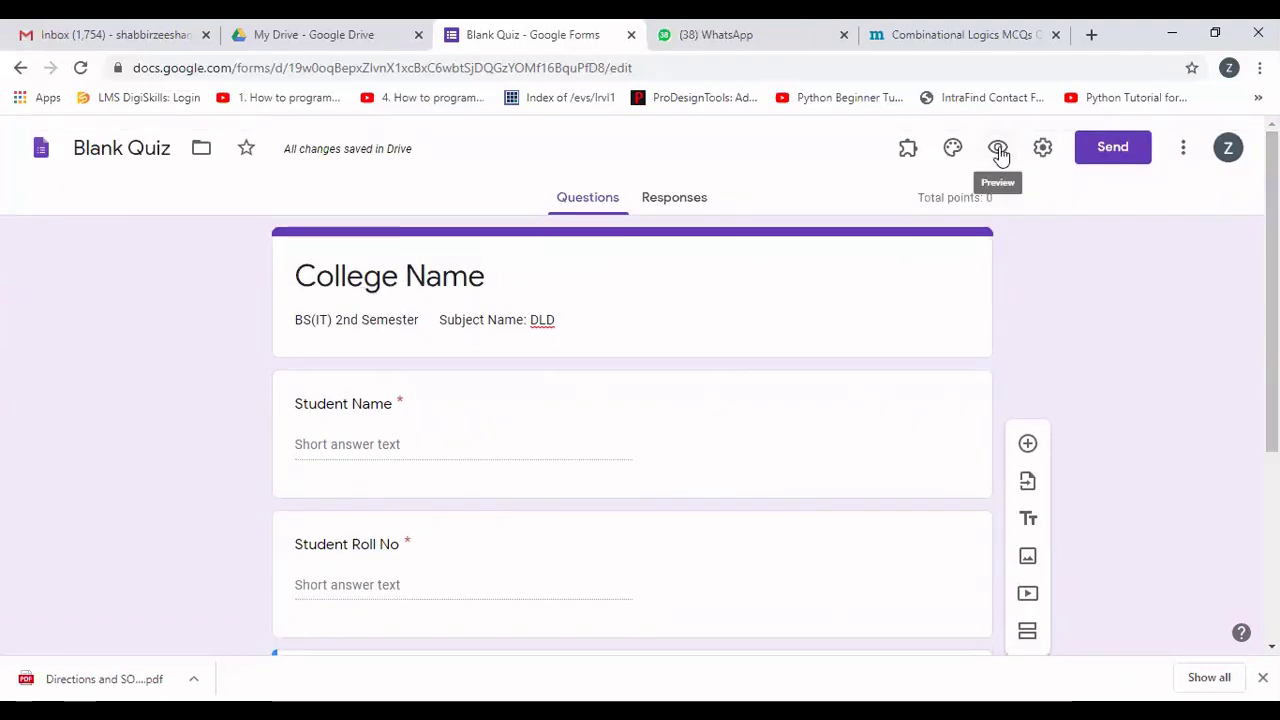
# Open the respondent preview, scroll through it, and return to the quiz editor.
pyautogui.click(999, 150)
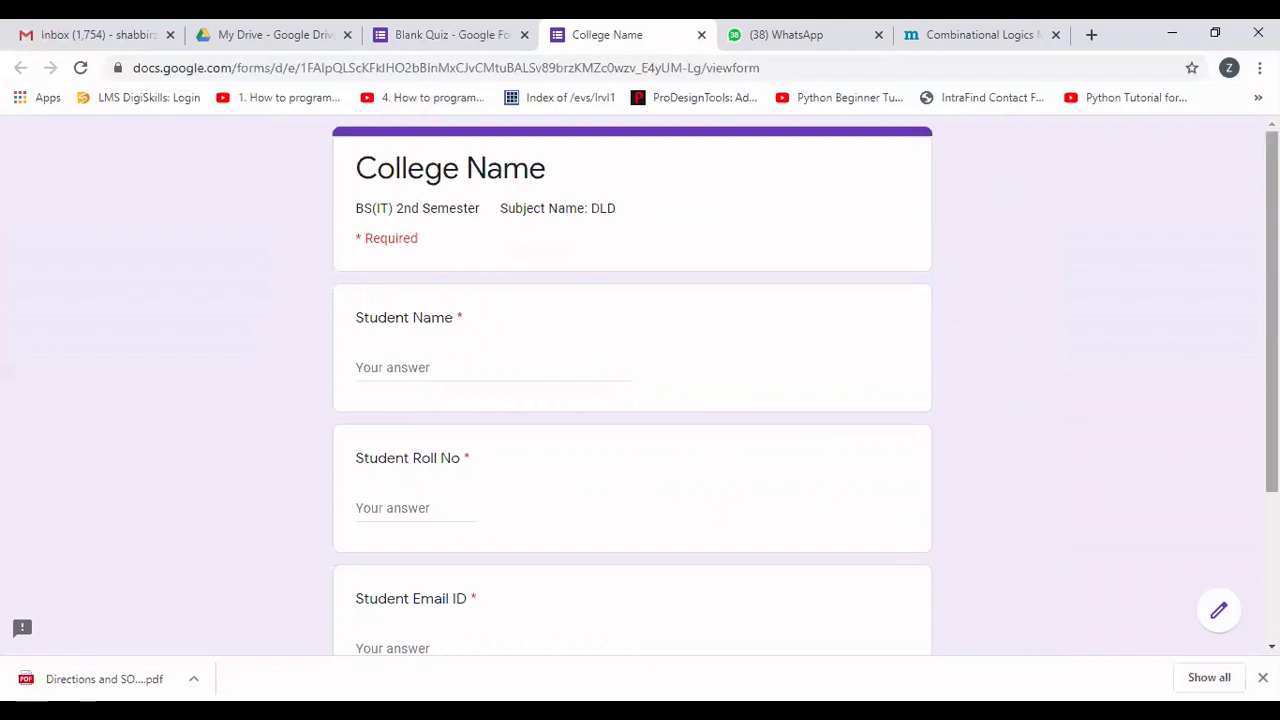
pyautogui.scroll(-3, 1155, 466)
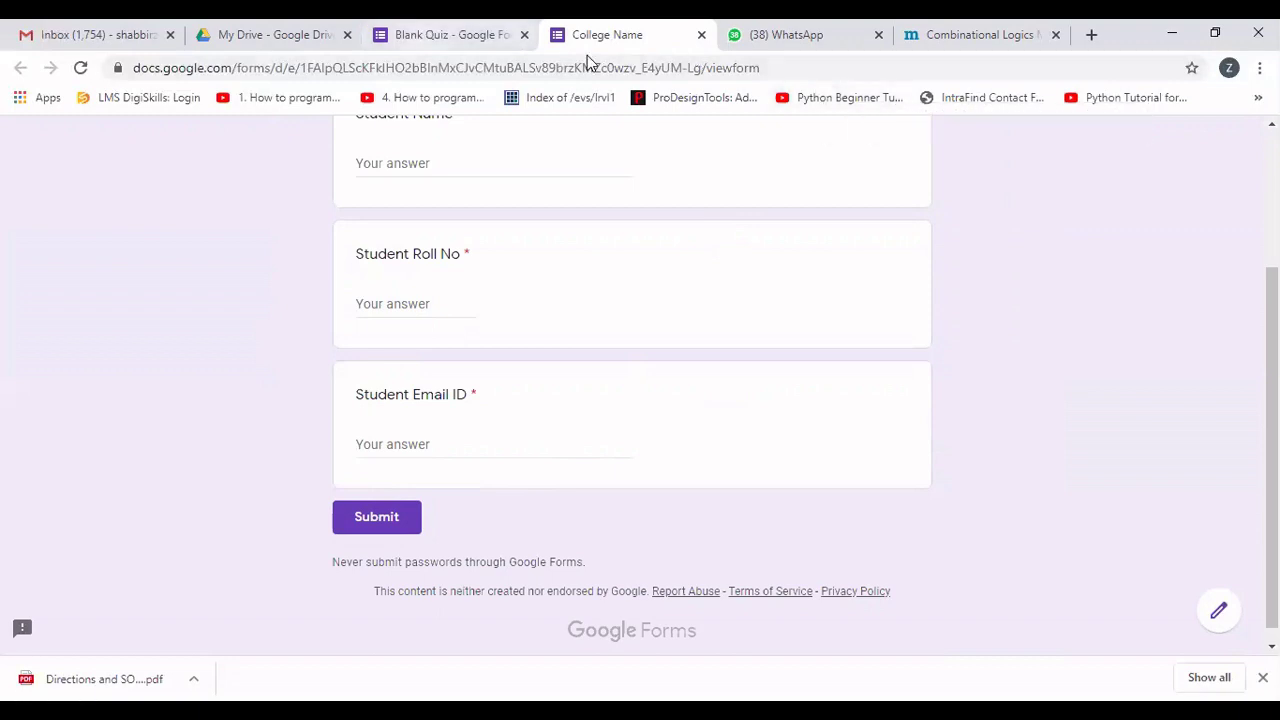
pyautogui.hotkey('ctrl', 'shift', 'Tab')
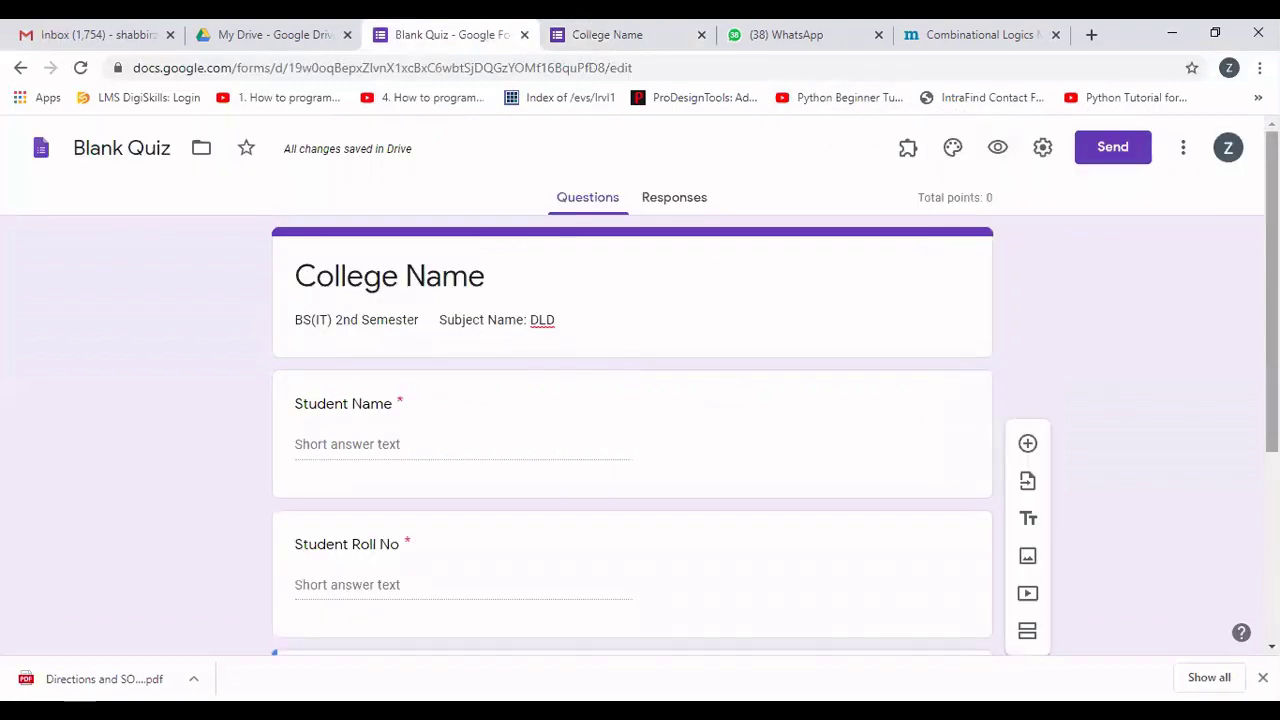
# Add a new section after the email question and title it 'Mid Term Exam'.
pyautogui.scroll(-1, 1271, 300)
pyautogui.scroll(-2, 1271, 360)
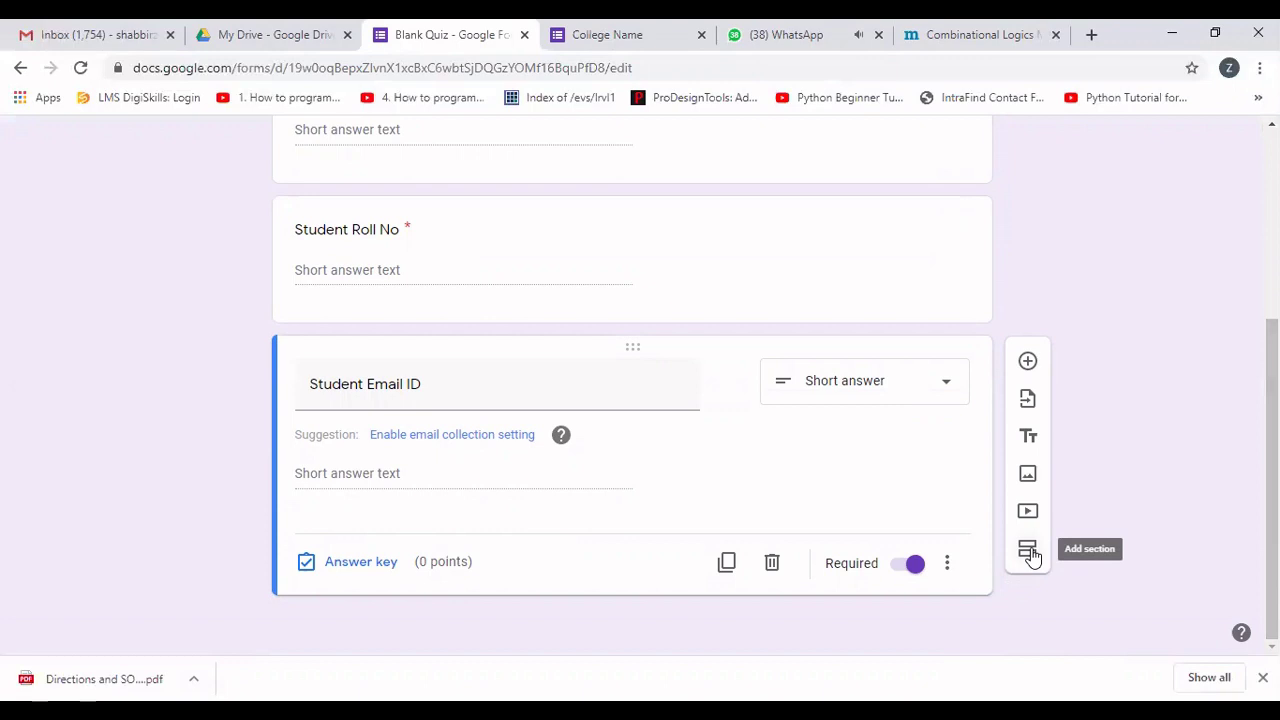
pyautogui.click(1030, 552)
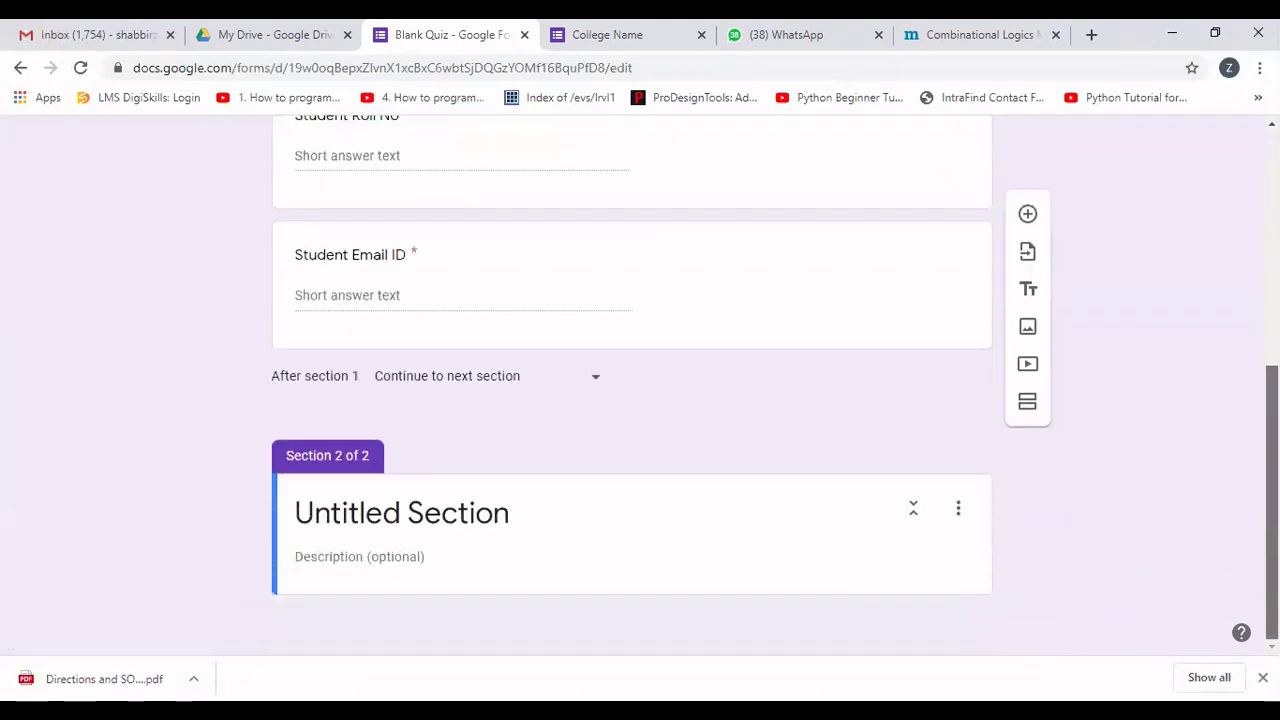
pyautogui.click(465, 518)
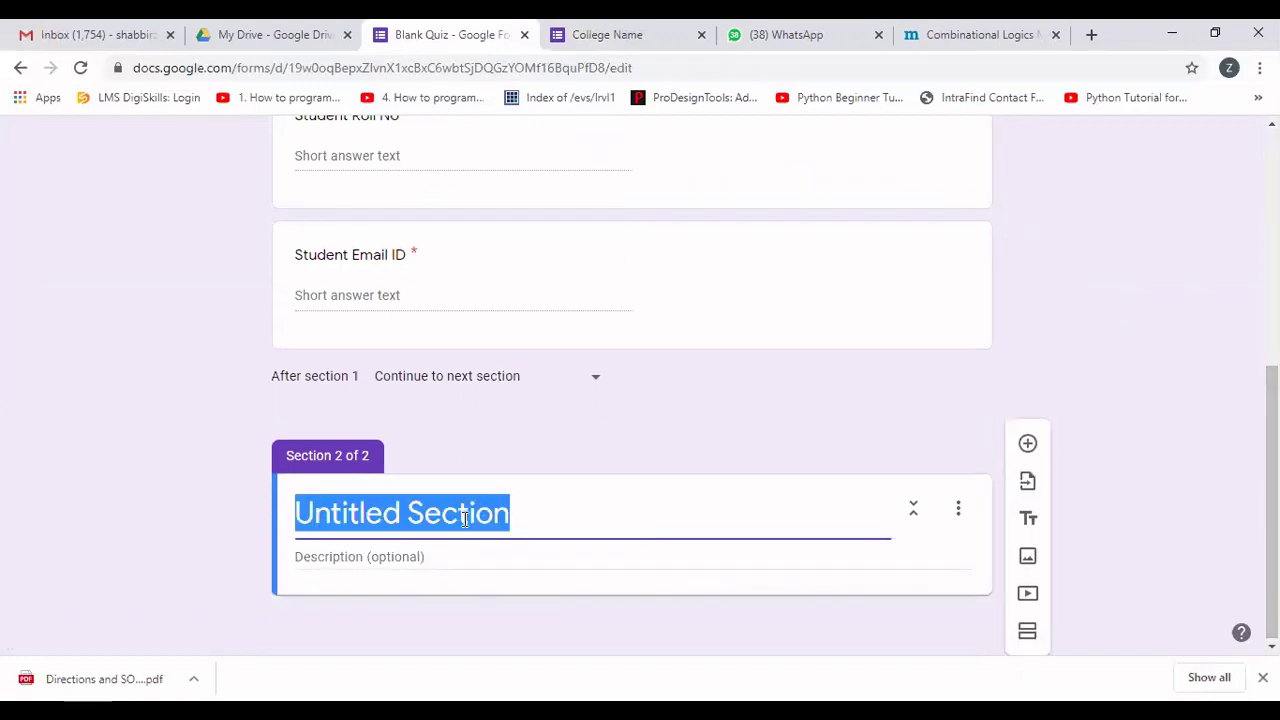
pyautogui.write('Mid Ter')
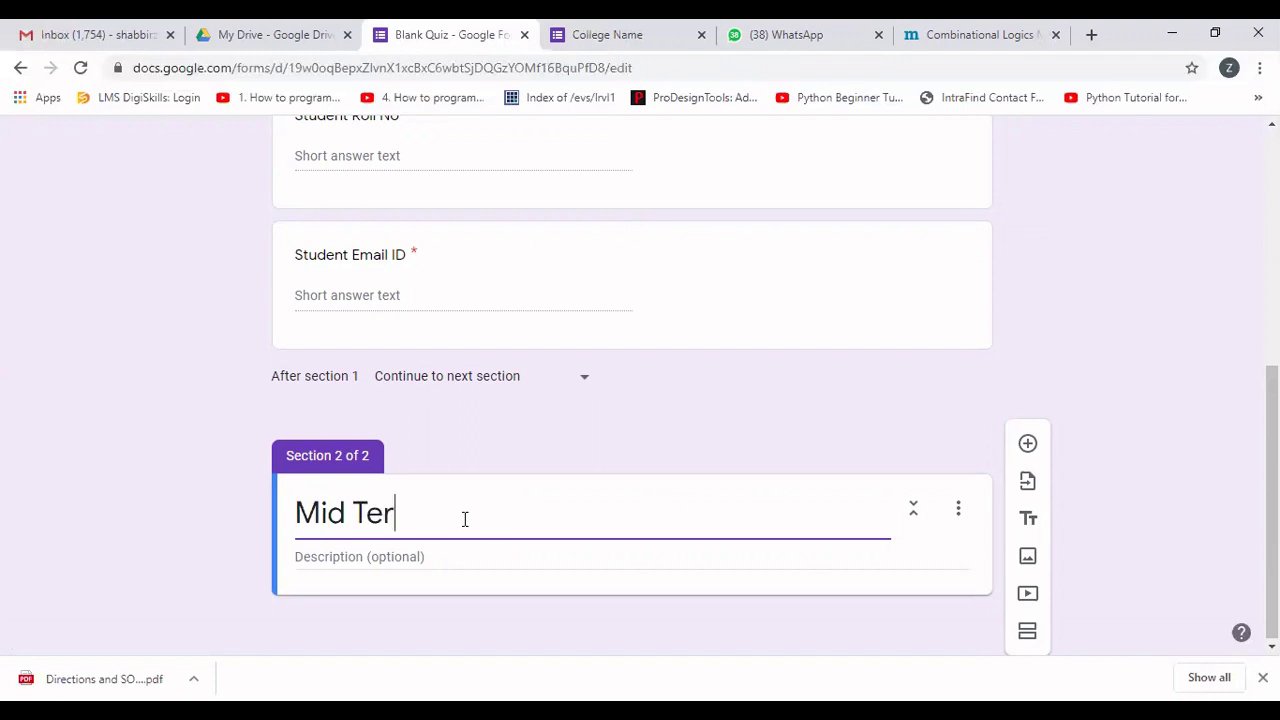
pyautogui.write('m Exam')
# Give the section the description 'Total Marks: 25 Time Allowed: 35 mins'.
pyautogui.click(370, 556)
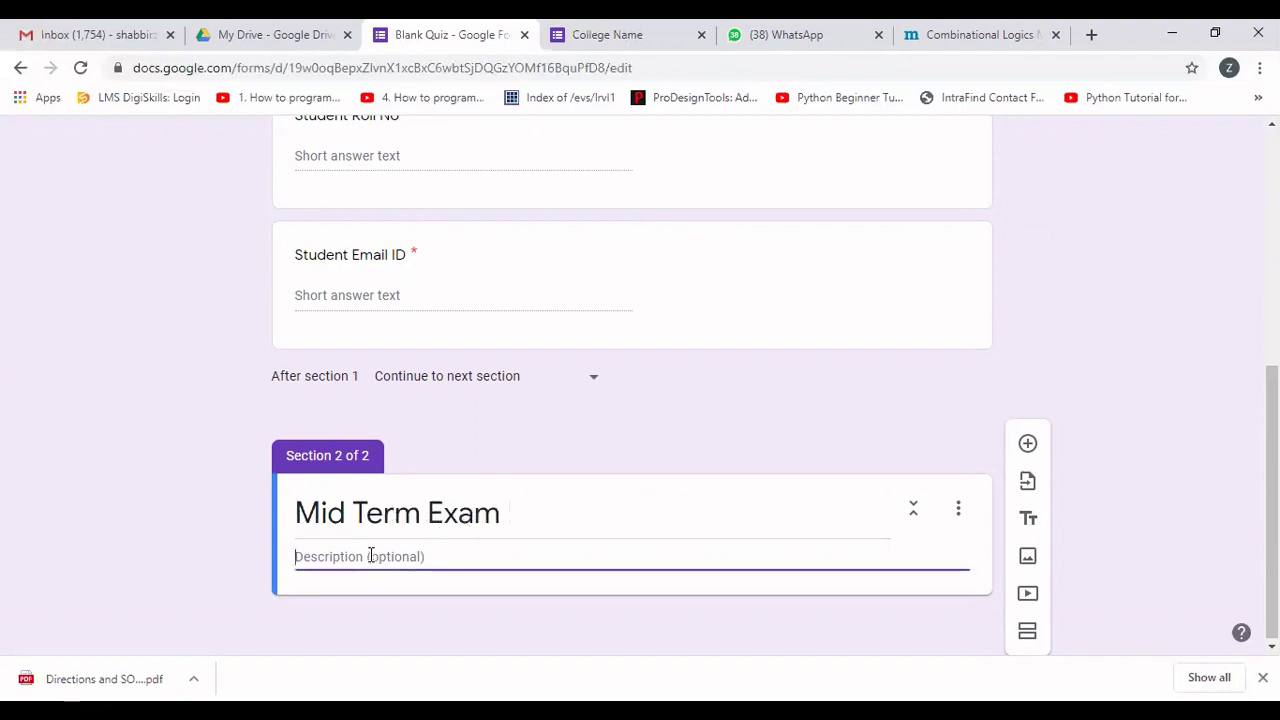
pyautogui.write('Total Marks')
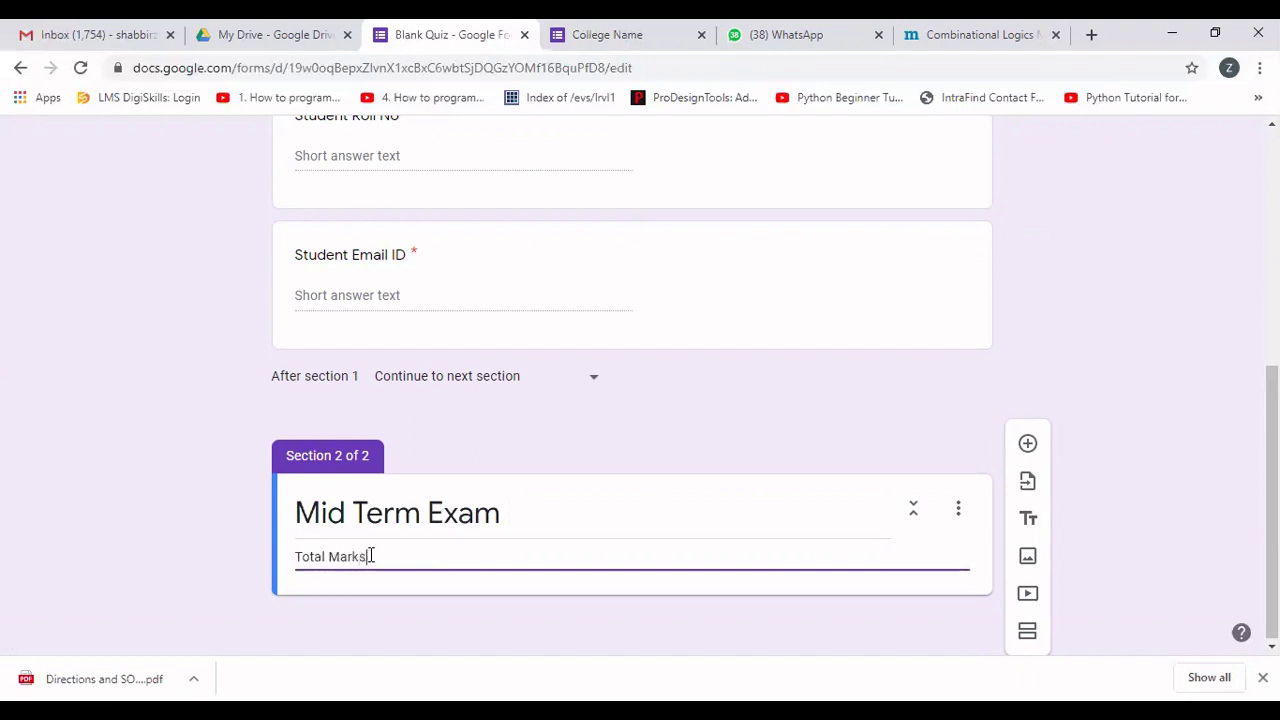
pyautogui.write(': 25                                                                                  Time')
pyautogui.press('BackSpace')
pyautogui.press('BackSpace')
pyautogui.press('BackSpace')
pyautogui.write('ime Allowed:')
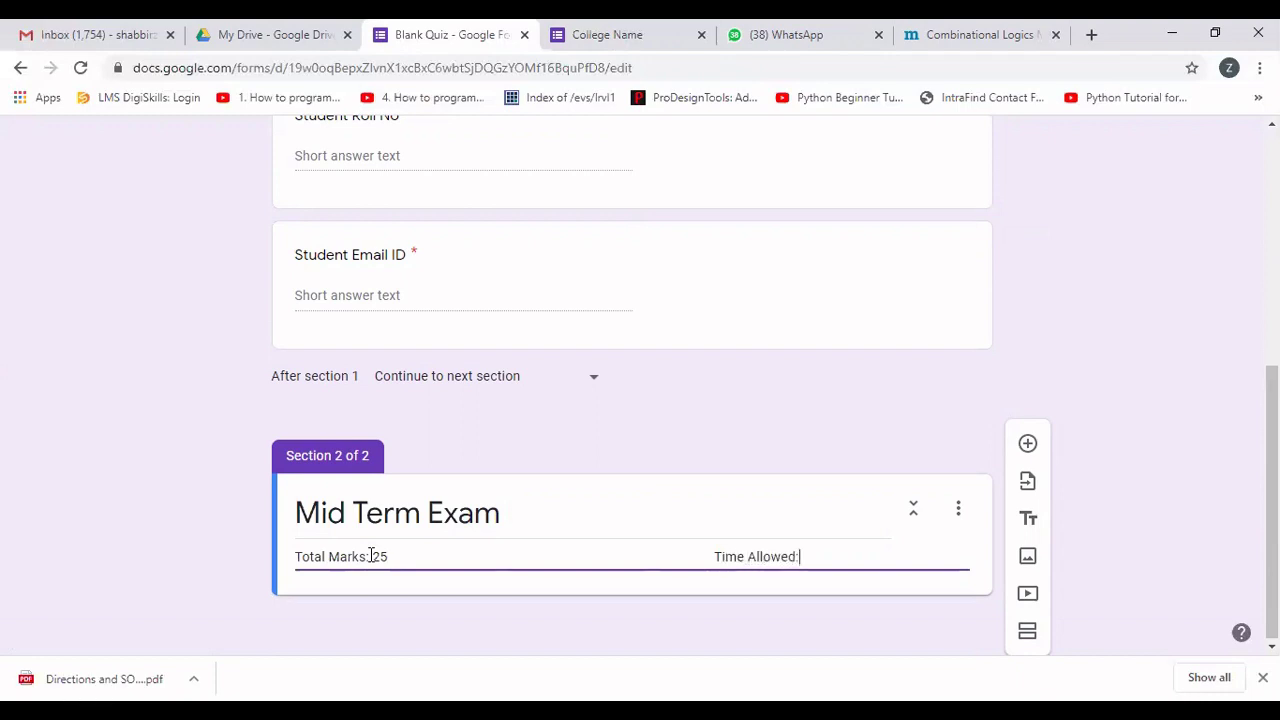
pyautogui.write(' 35 mins')
# Add question '1. Ms-Word is an example of _________ software.' to the section.
pyautogui.click(1027, 445)
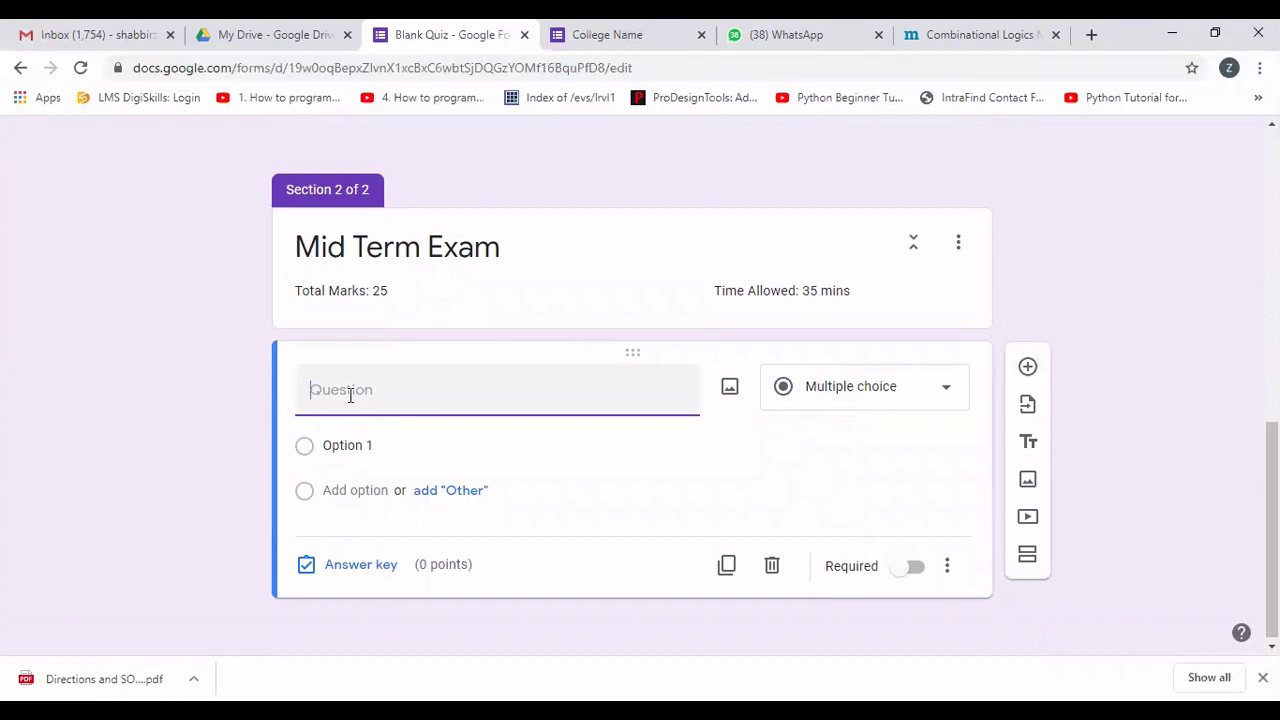
pyautogui.write('1.')
pyautogui.write('Ms-Woo')
pyautogui.press('BackSpace')
pyautogui.write('rd is an exma')
pyautogui.write('ple')
pyautogui.press('BackSpace')
pyautogui.press('BackSpace')
pyautogui.press('BackSpace')
pyautogui.press('BackSpace')
pyautogui.press('BackSpace')
pyautogui.write('am')
pyautogui.press('BackSpace')
pyautogui.press('BackSpace')
pyautogui.press('BackSpace')
pyautogui.write('ample of ')
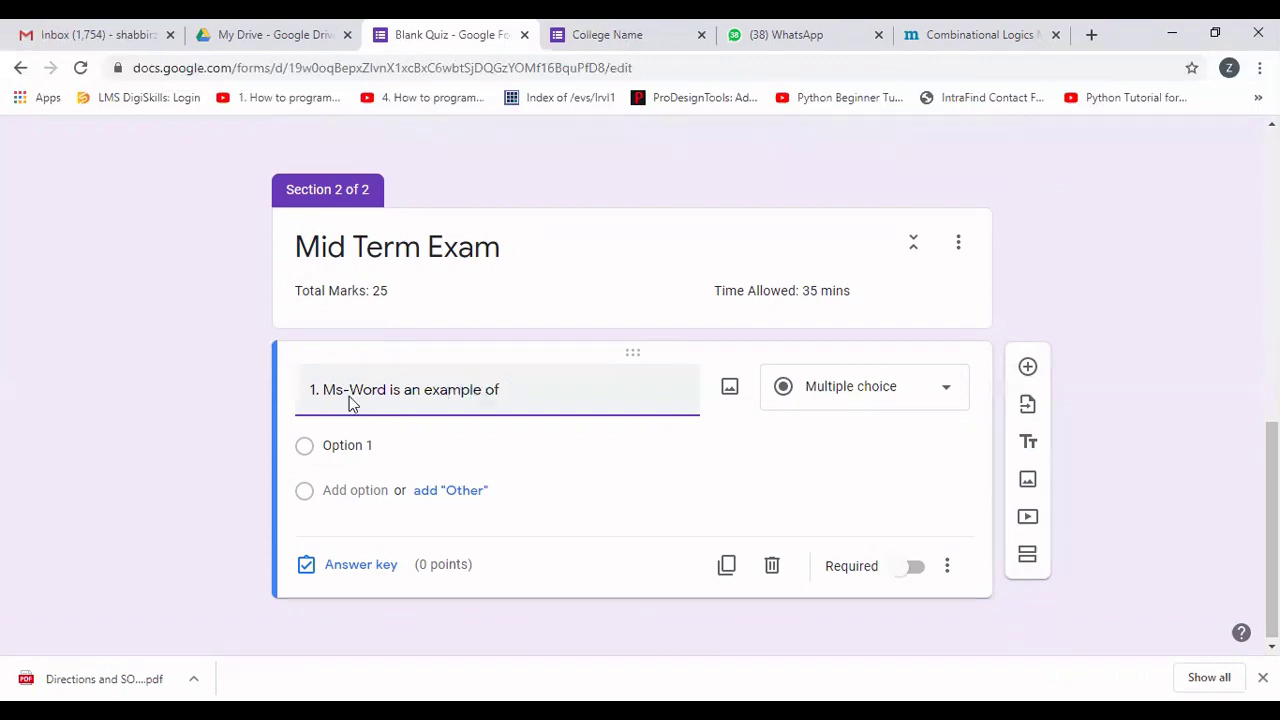
pyautogui.write('_________ software.')
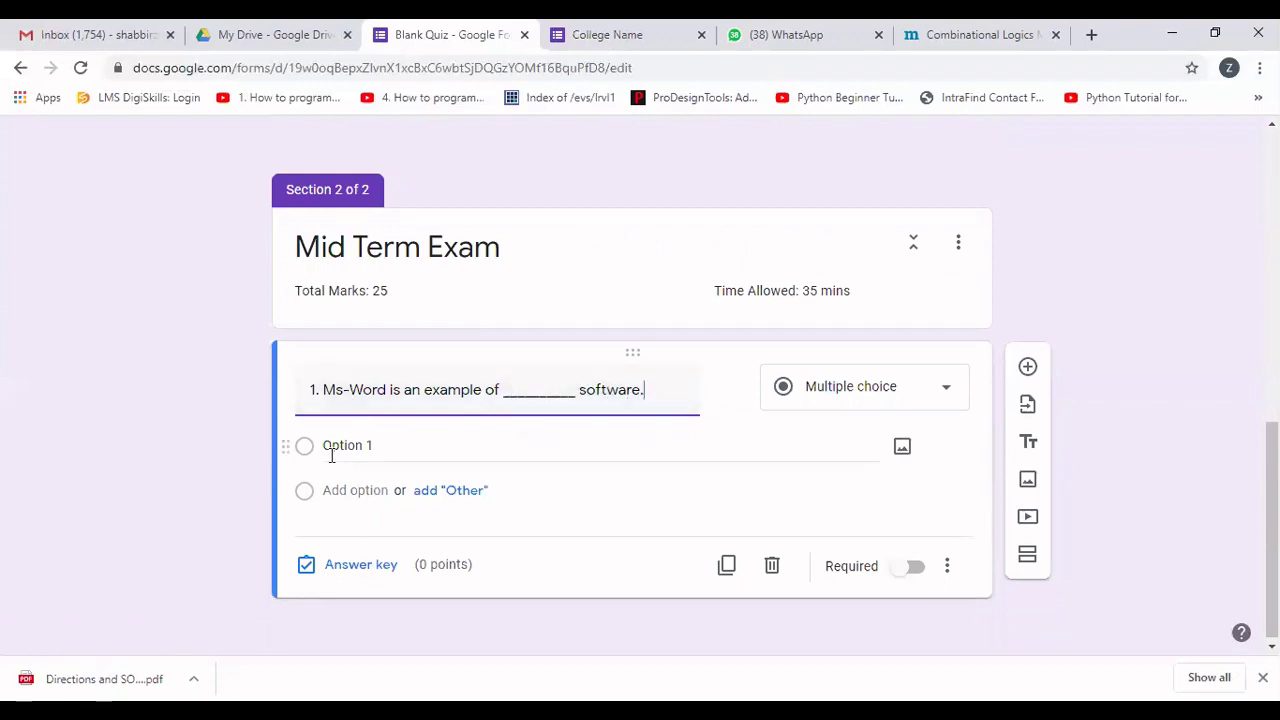
# Enter the first two choices: System Software and Application Software.
pyautogui.click(334, 452)
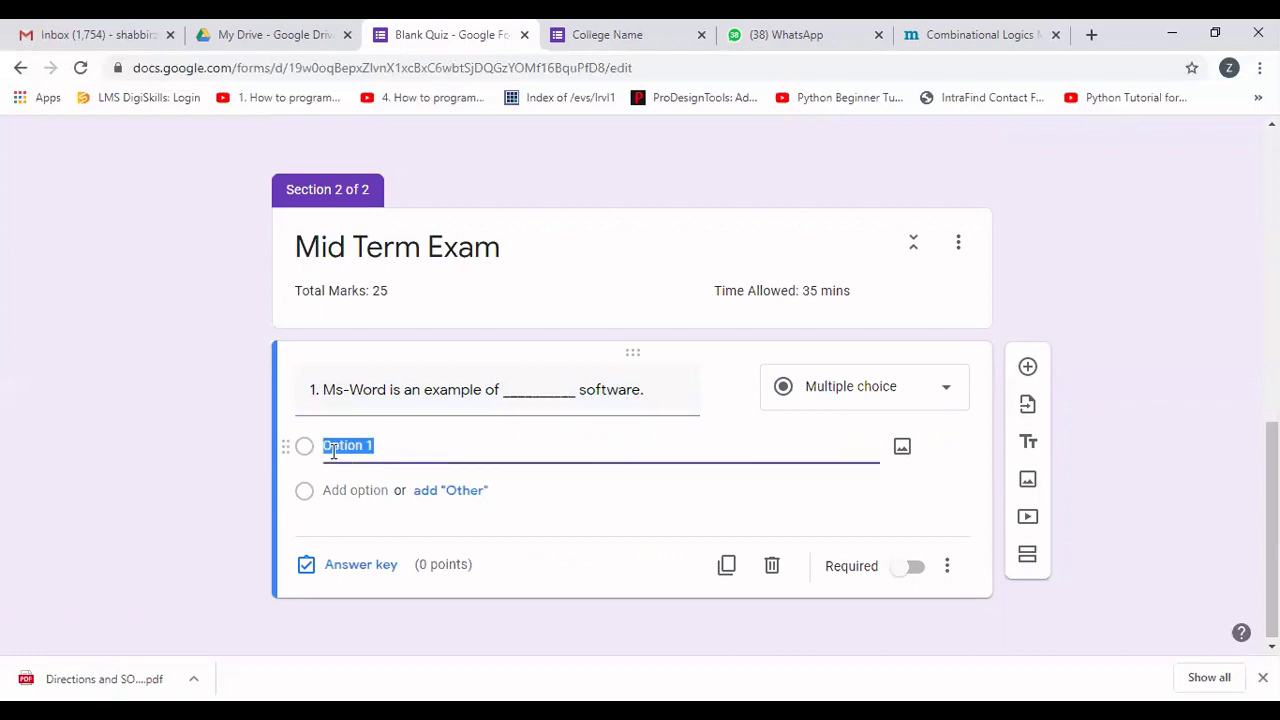
pyautogui.write('System Software')
pyautogui.click(345, 492)
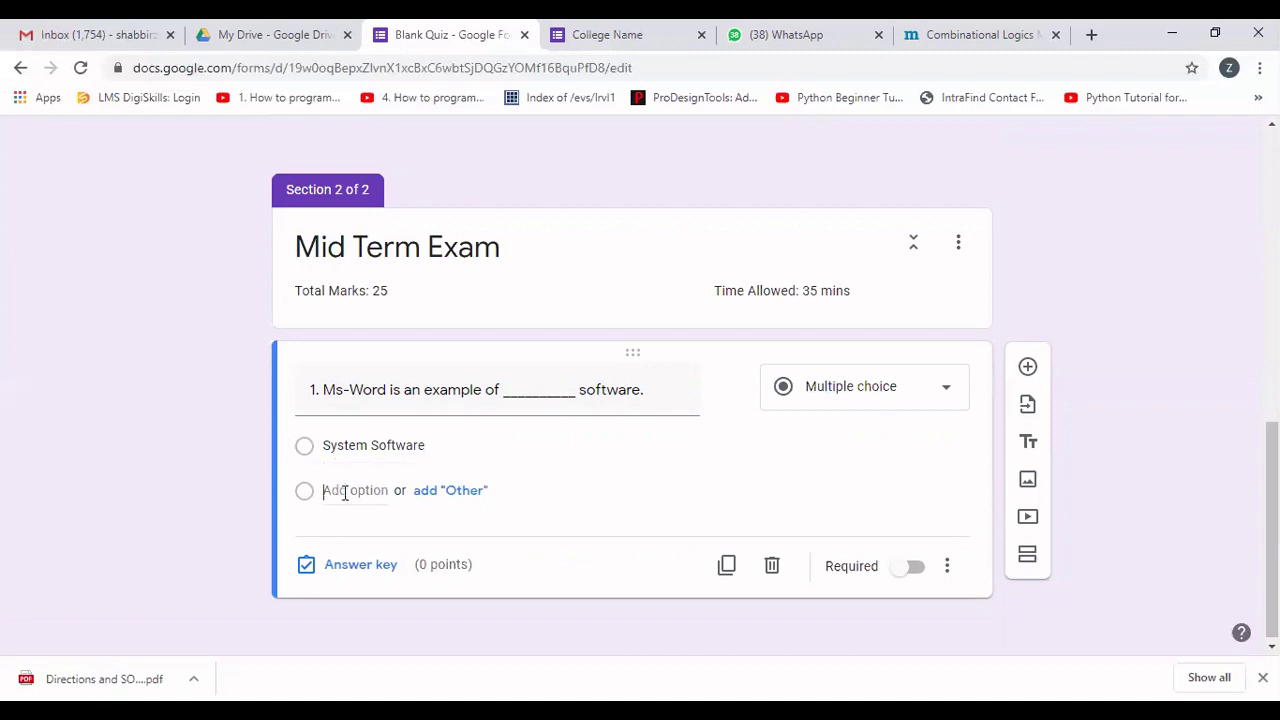
pyautogui.write('A')
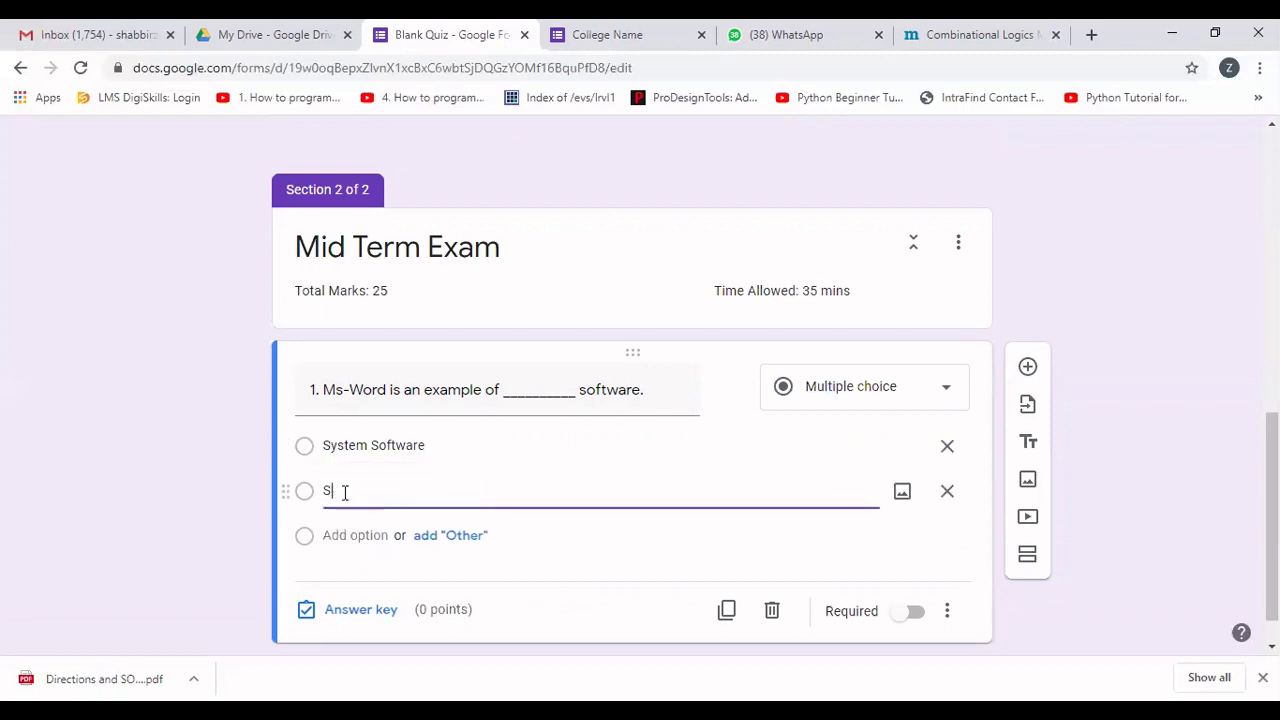
pyautogui.press('BackSpace')
pyautogui.write('Application S')
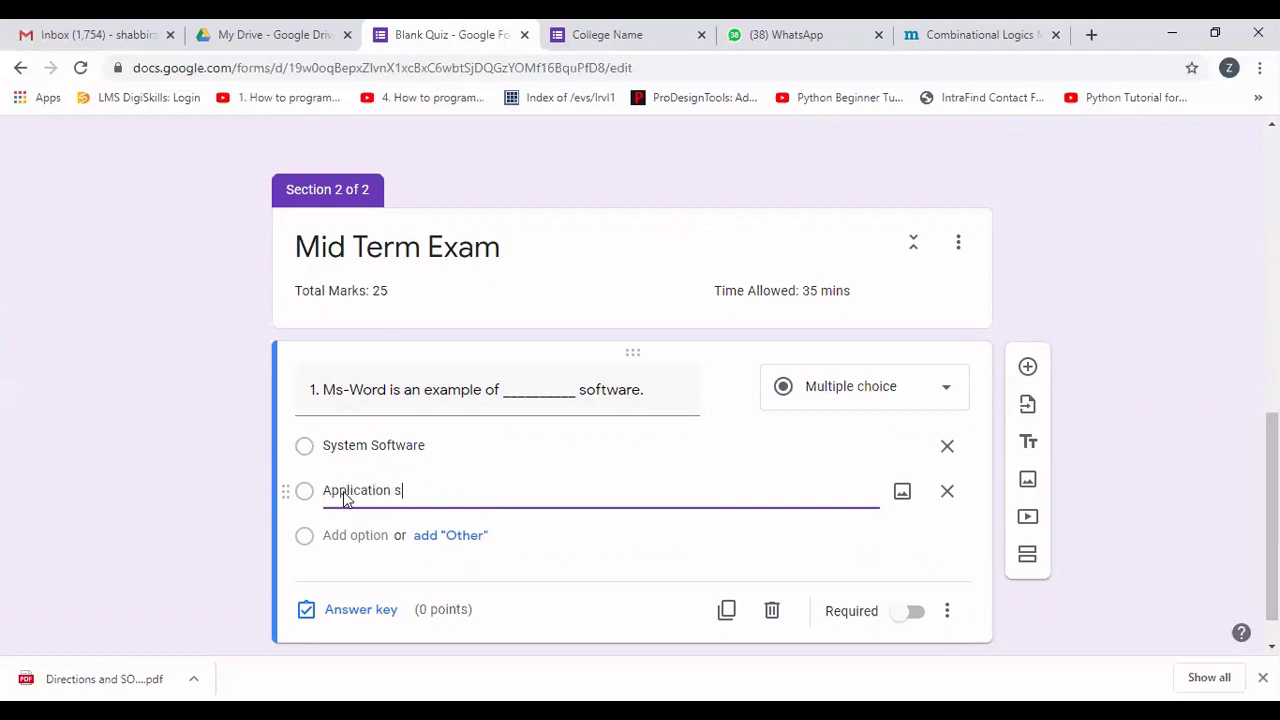
pyautogui.press('BackSpace')
pyautogui.write('Software')
# Add the third and fourth choices: Both a & b and None of these.
pyautogui.click(340, 535)
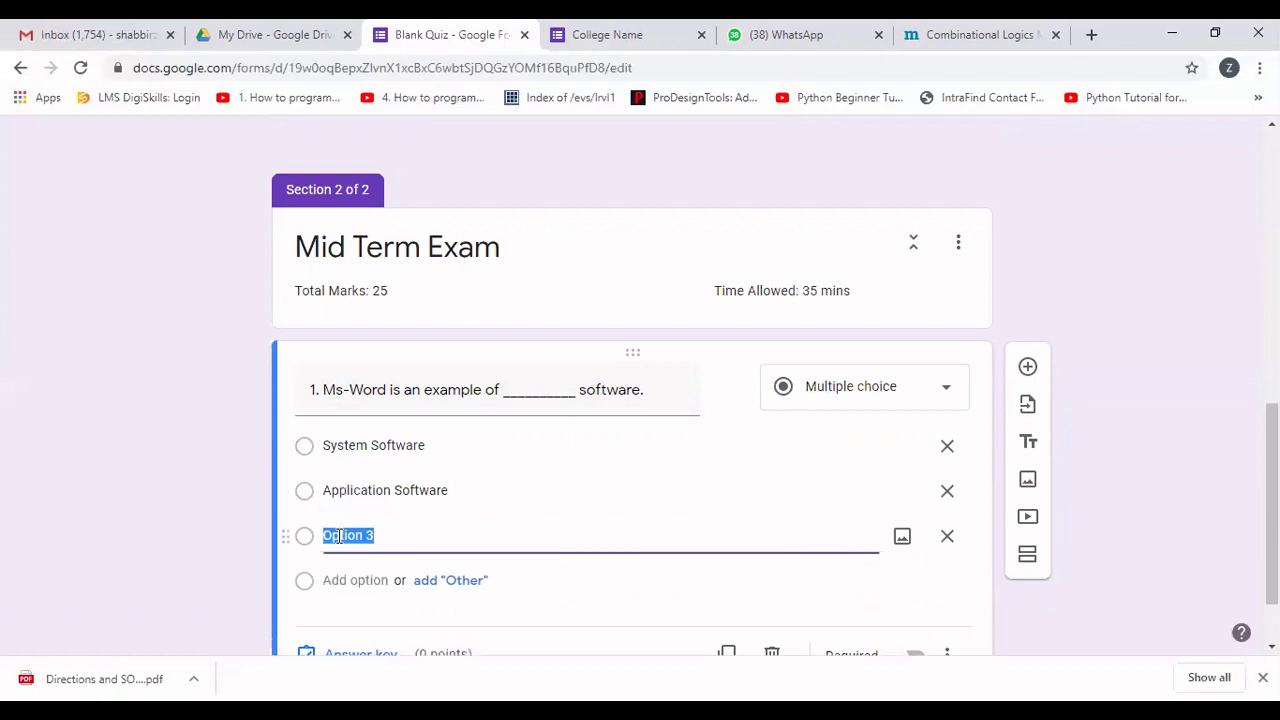
pyautogui.write('Both a &')
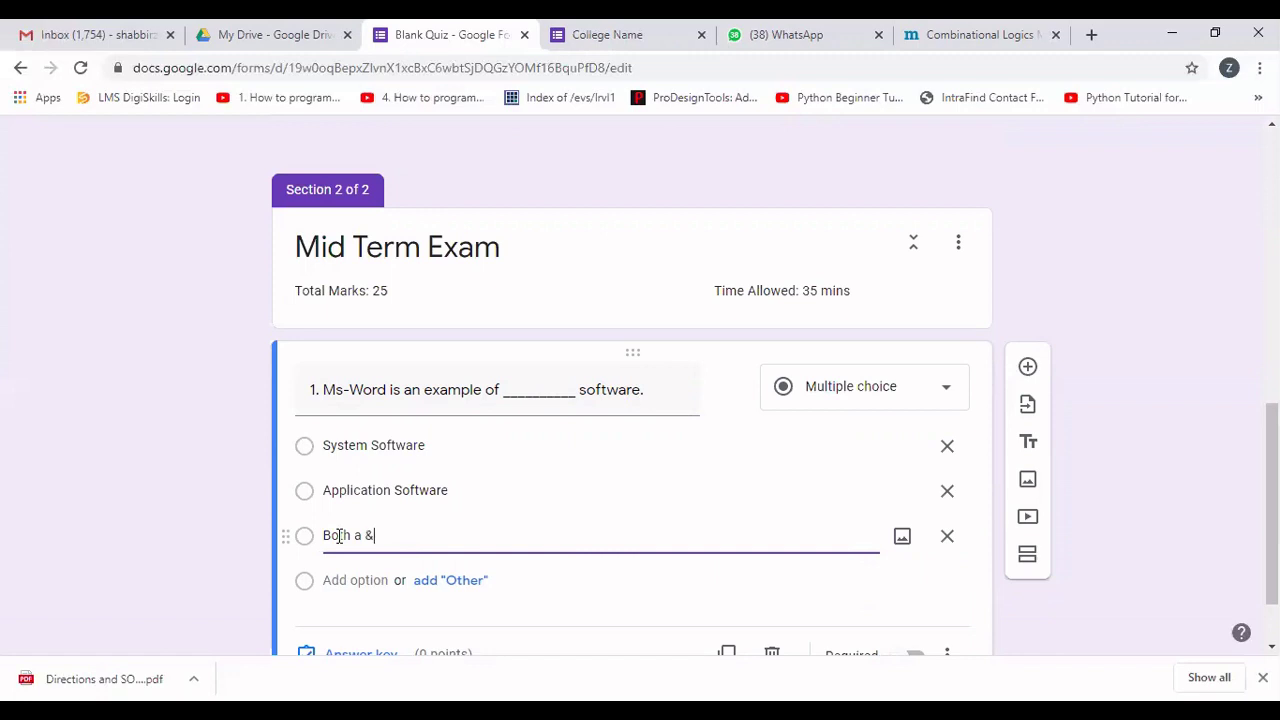
pyautogui.write(' b')
pyautogui.click(346, 581)
pyautogui.write('None of th')
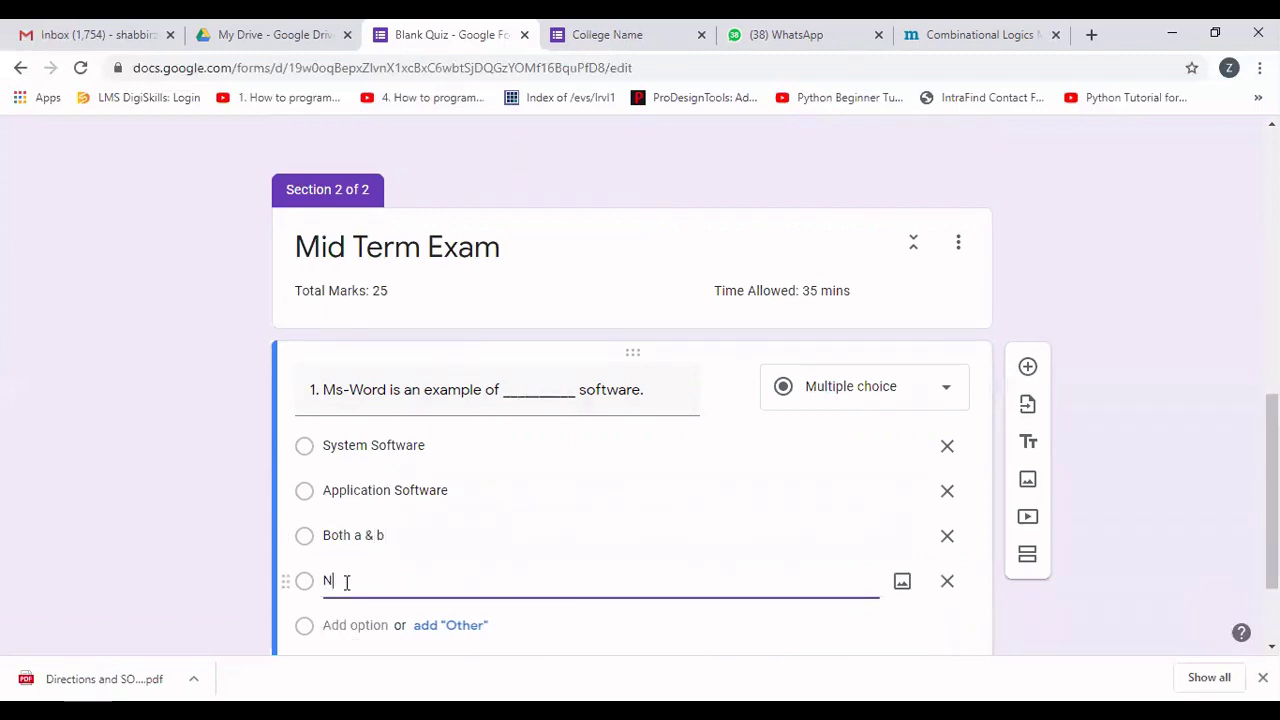
pyautogui.press('BackSpace')
pyautogui.press('BackSpace')
pyautogui.write('these')
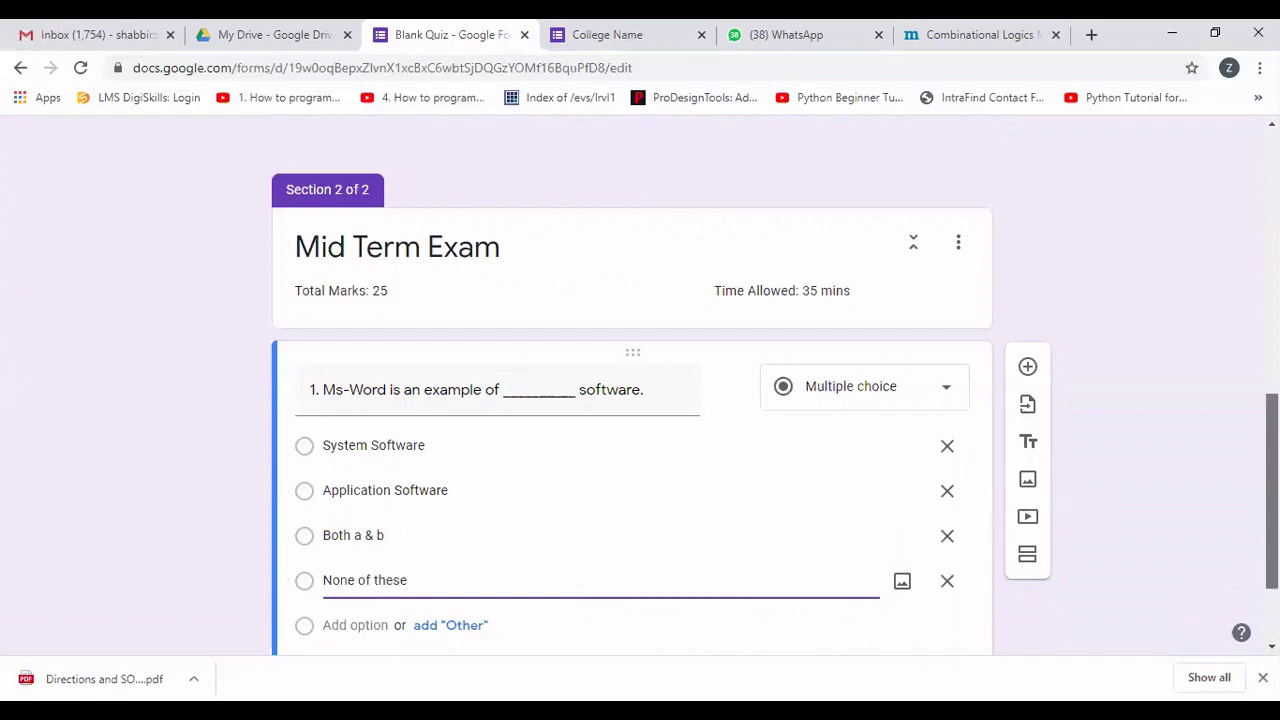
pyautogui.scroll(-1, 640, 400)
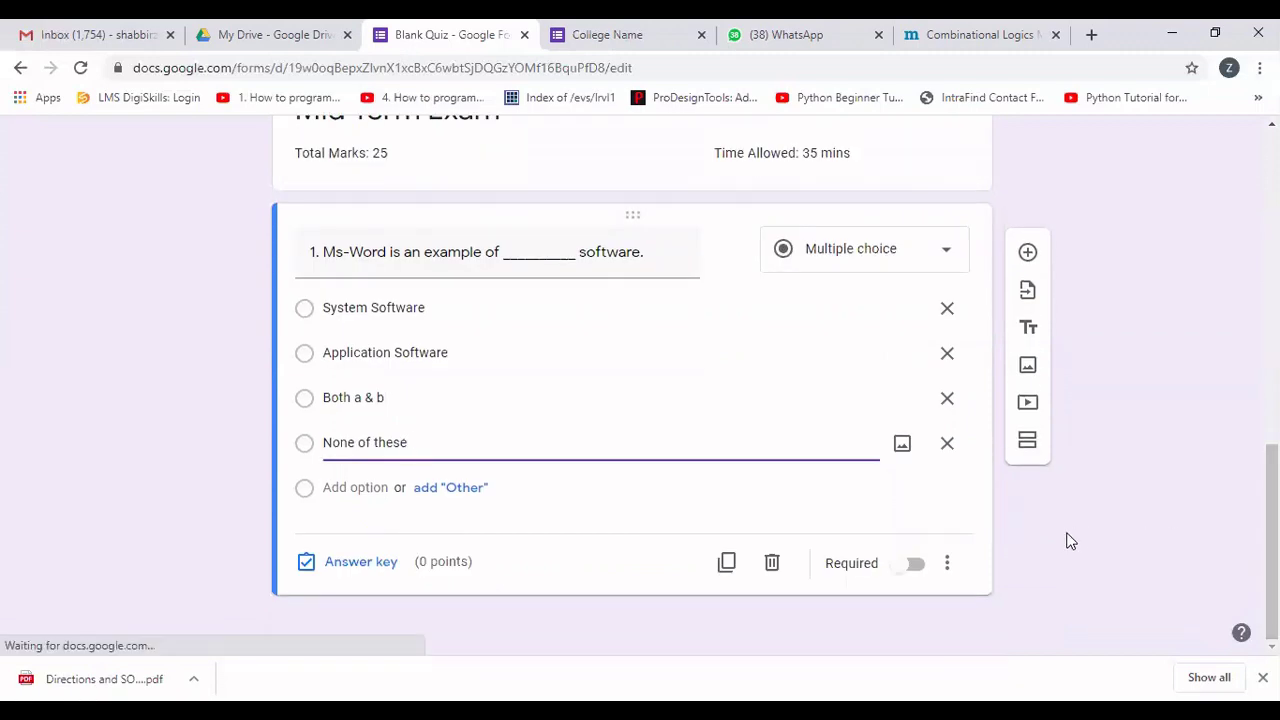
# Mark question 1 required and enable Shuffle option order from its menu.
pyautogui.click(920, 575)
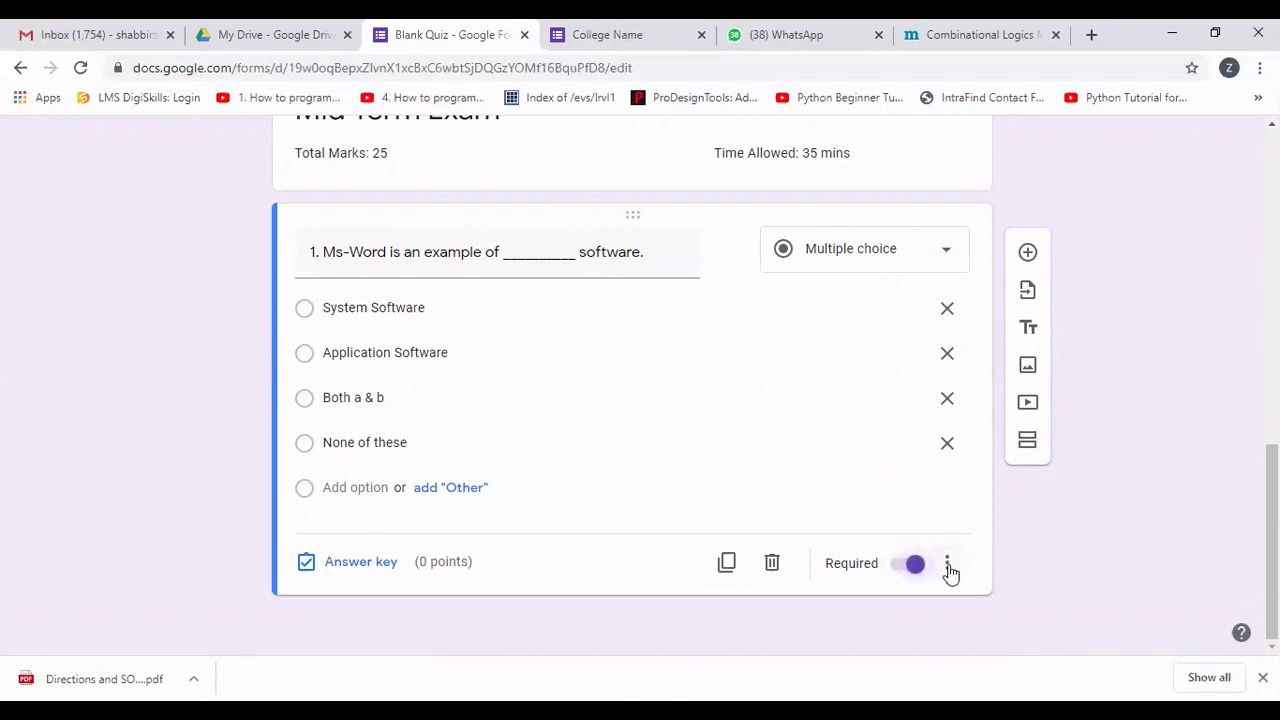
pyautogui.click(947, 564)
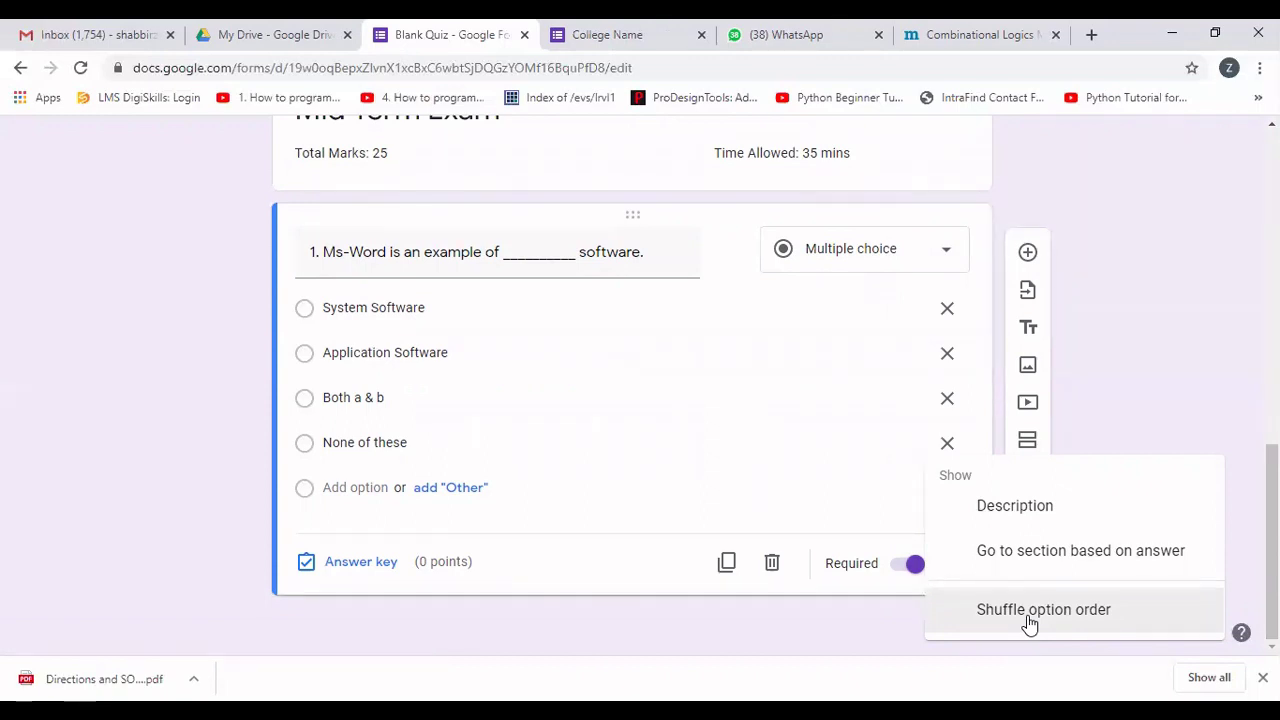
pyautogui.click(1029, 616)
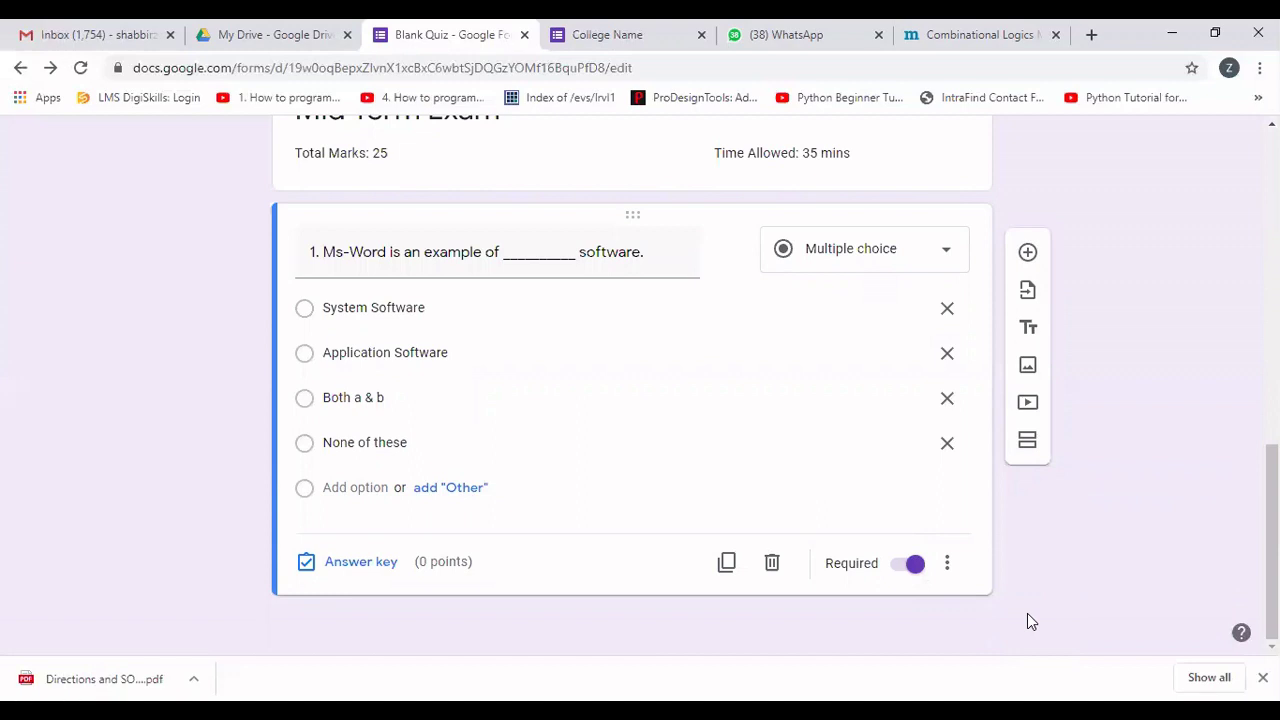
# Make Application Software question 1's correct answer worth 1 point, then add a third section.
pyautogui.click(355, 563)
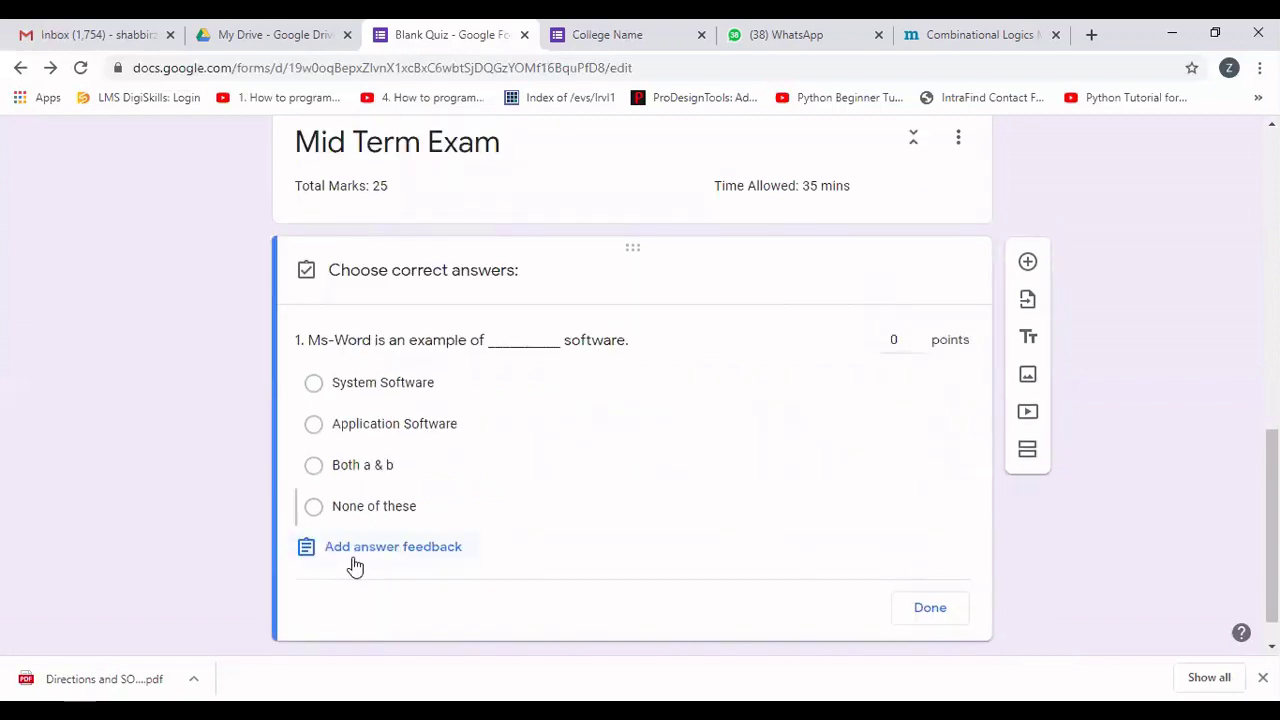
pyautogui.click(313, 425)
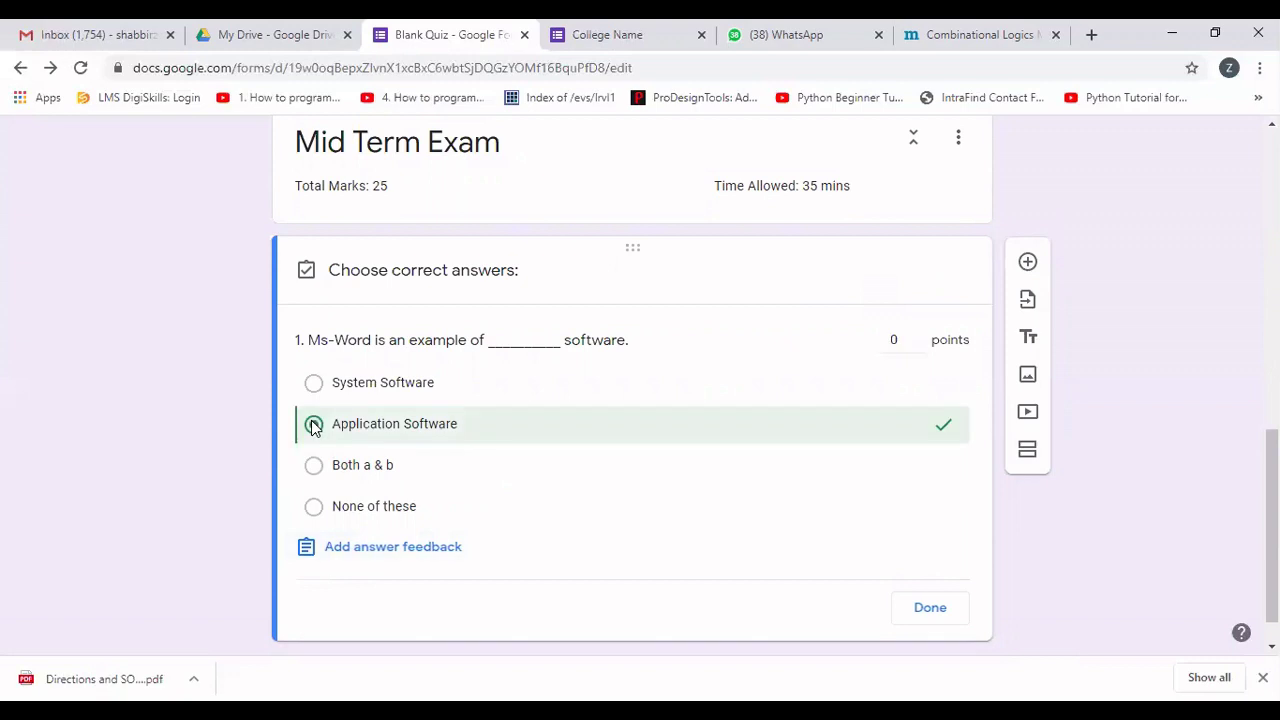
pyautogui.click(917, 341)
pyautogui.click(926, 604)
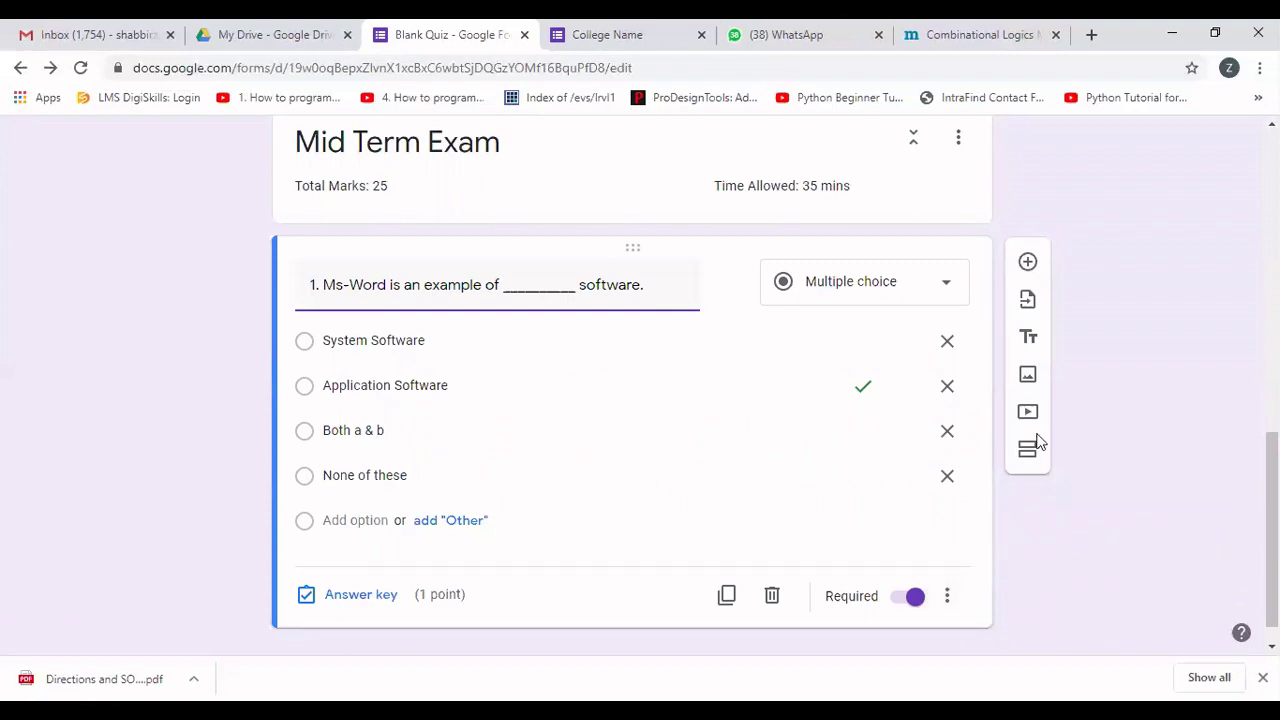
pyautogui.click(1030, 452)
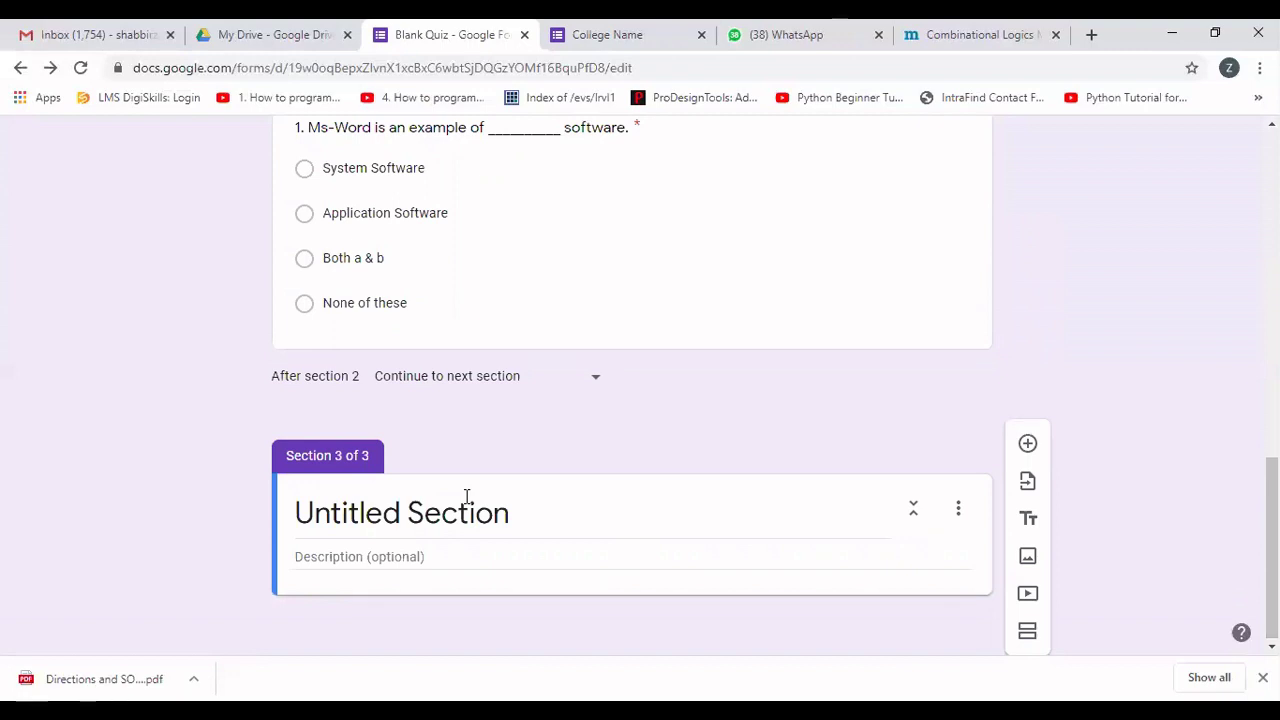
# Title the third section 'Mid Term Paper' and add question '2. Machine kLanguage is an example of _______ language.'.
pyautogui.click(466, 496)
pyautogui.write('Mid Term ')
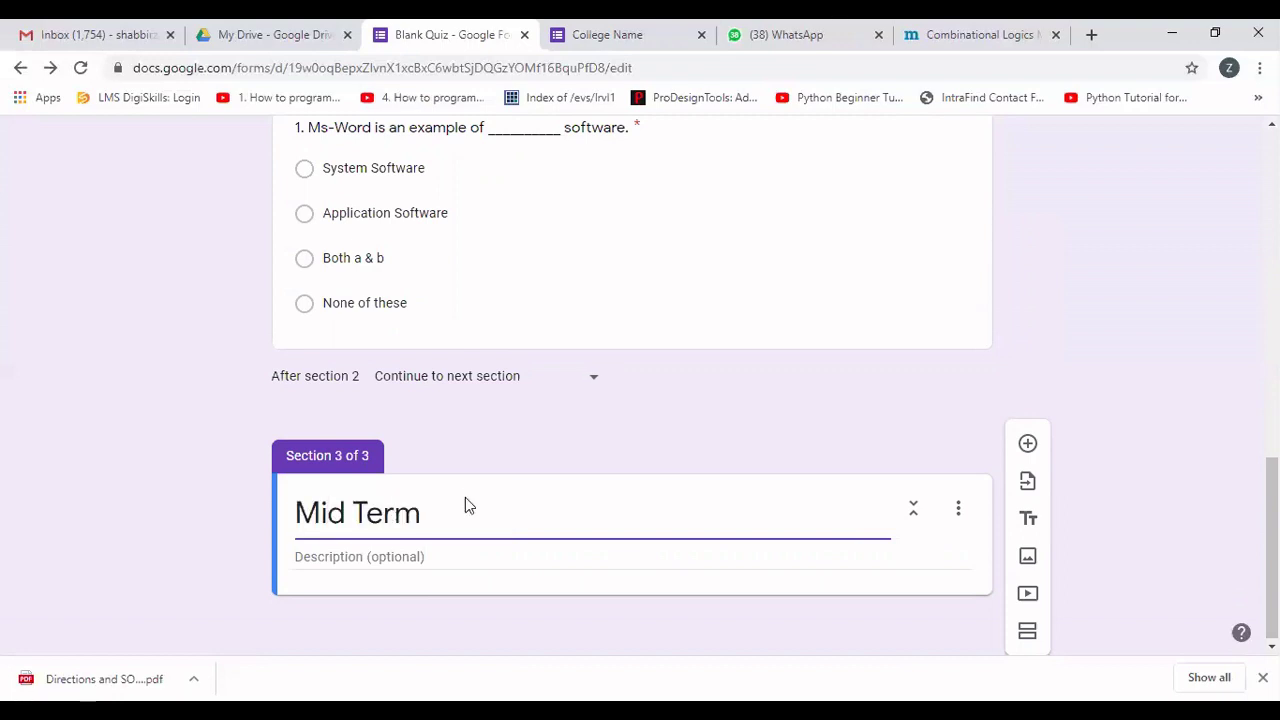
pyautogui.write('Paper')
pyautogui.click(1027, 446)
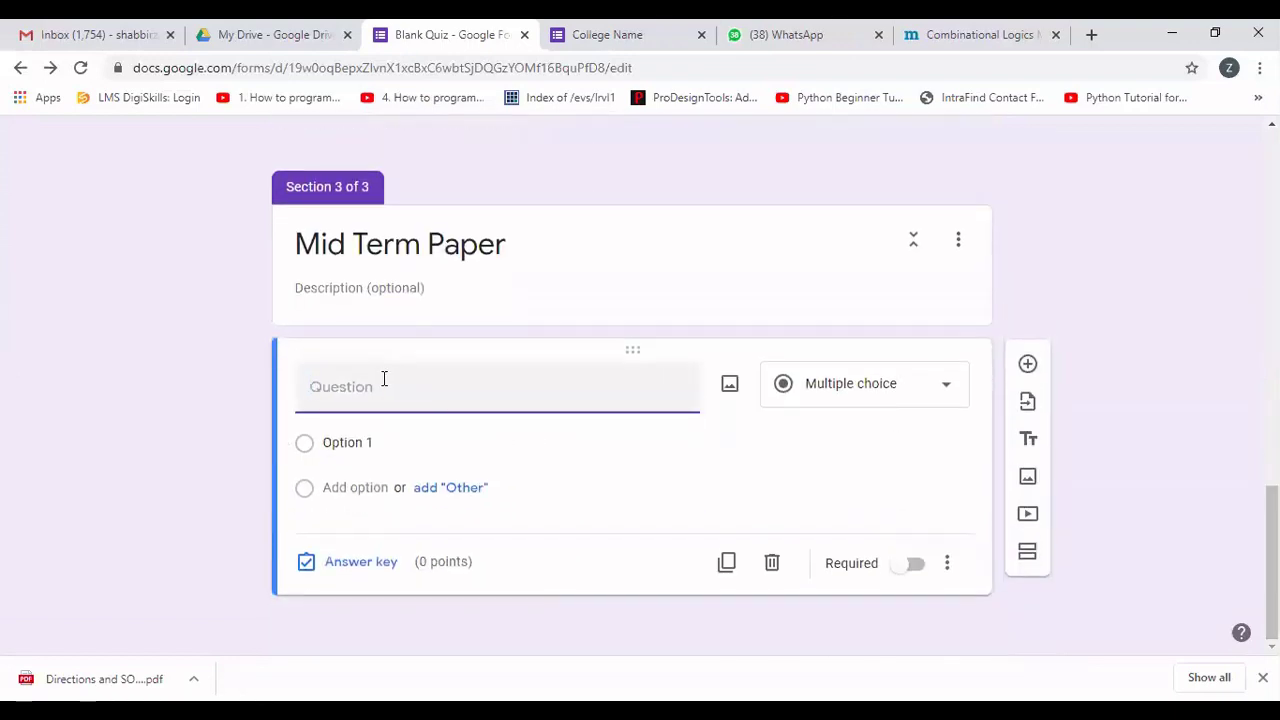
pyautogui.write('2. ')
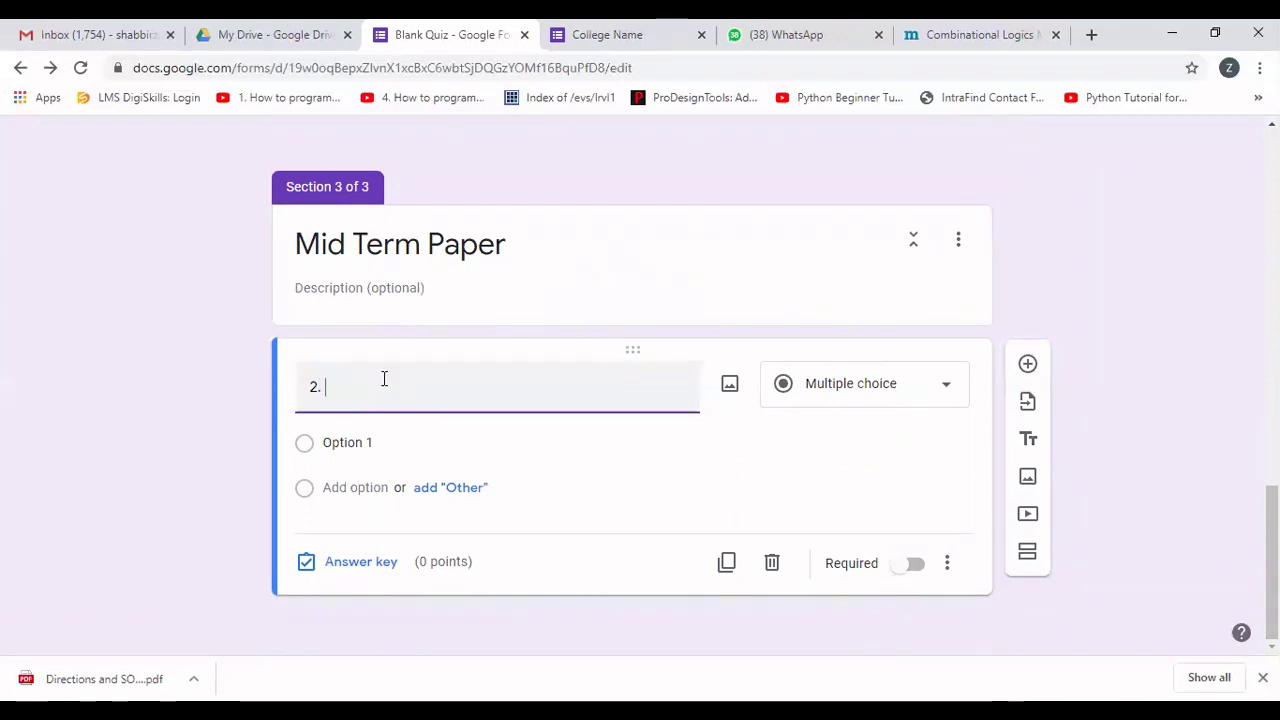
pyautogui.write('Machine')
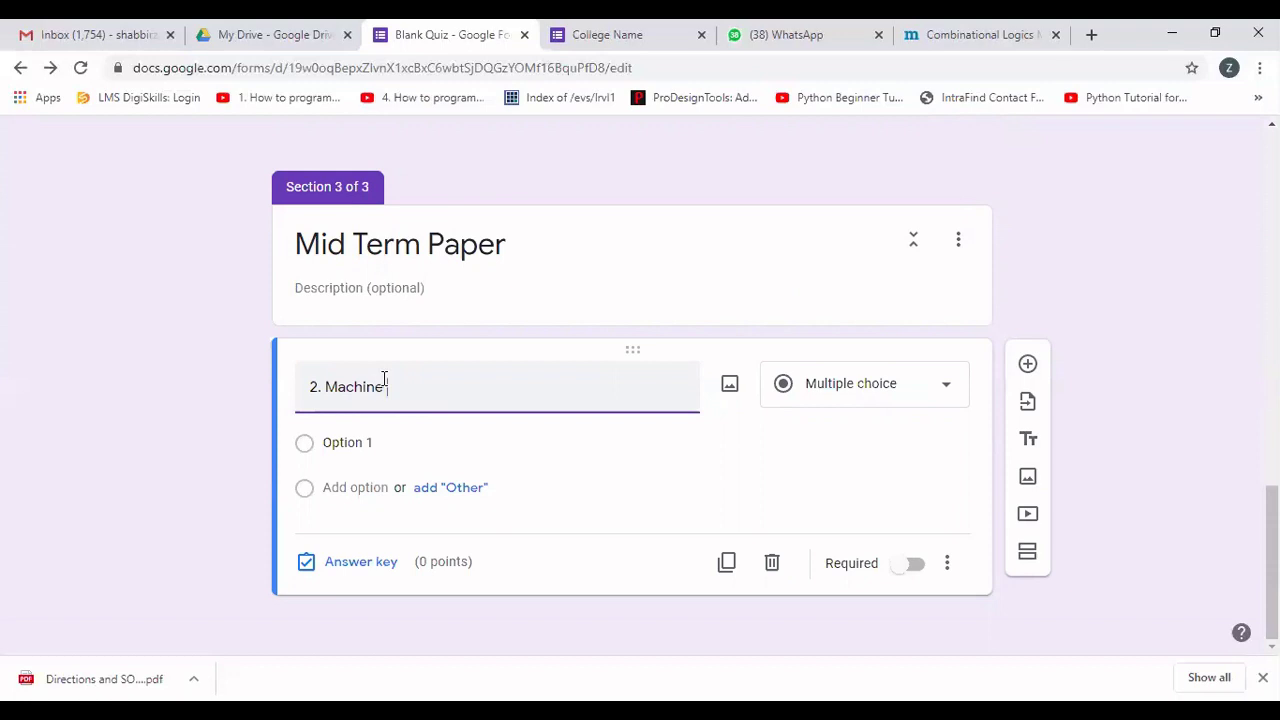
pyautogui.write(' k')
pyautogui.write('Language is ')
pyautogui.write('an exam')
pyautogui.write('ple of ')
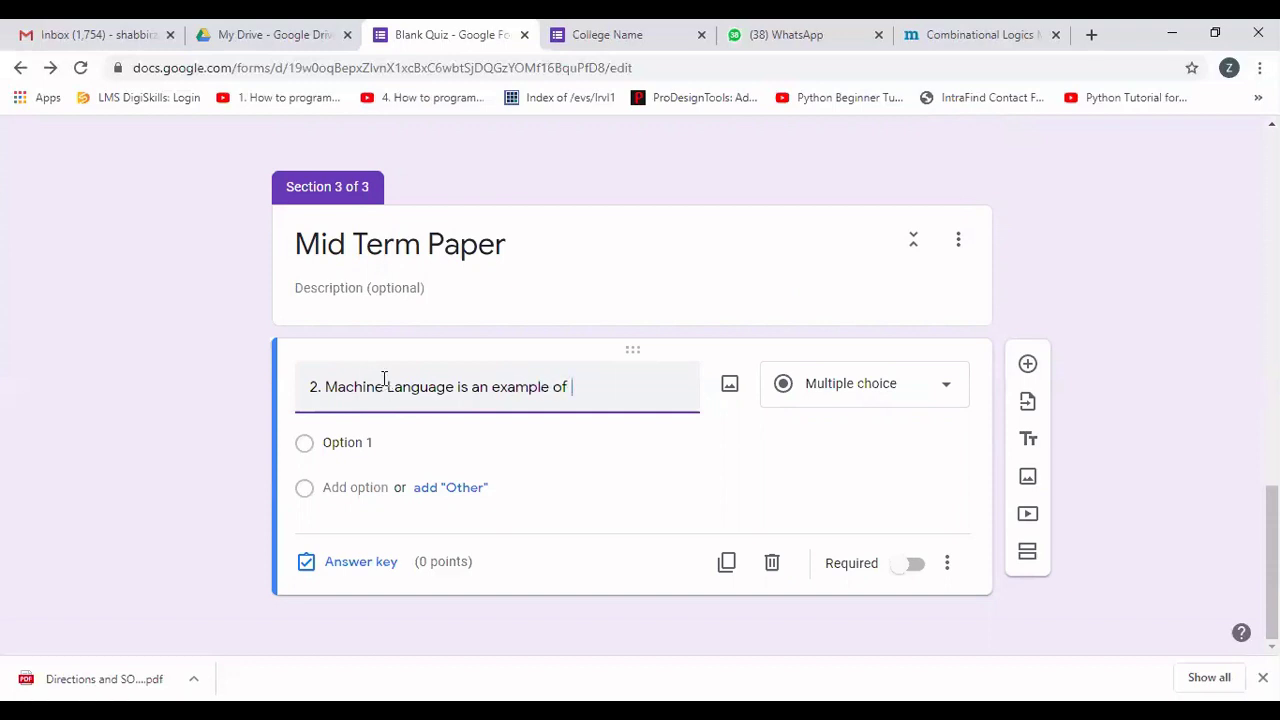
pyautogui.write('_______ language')
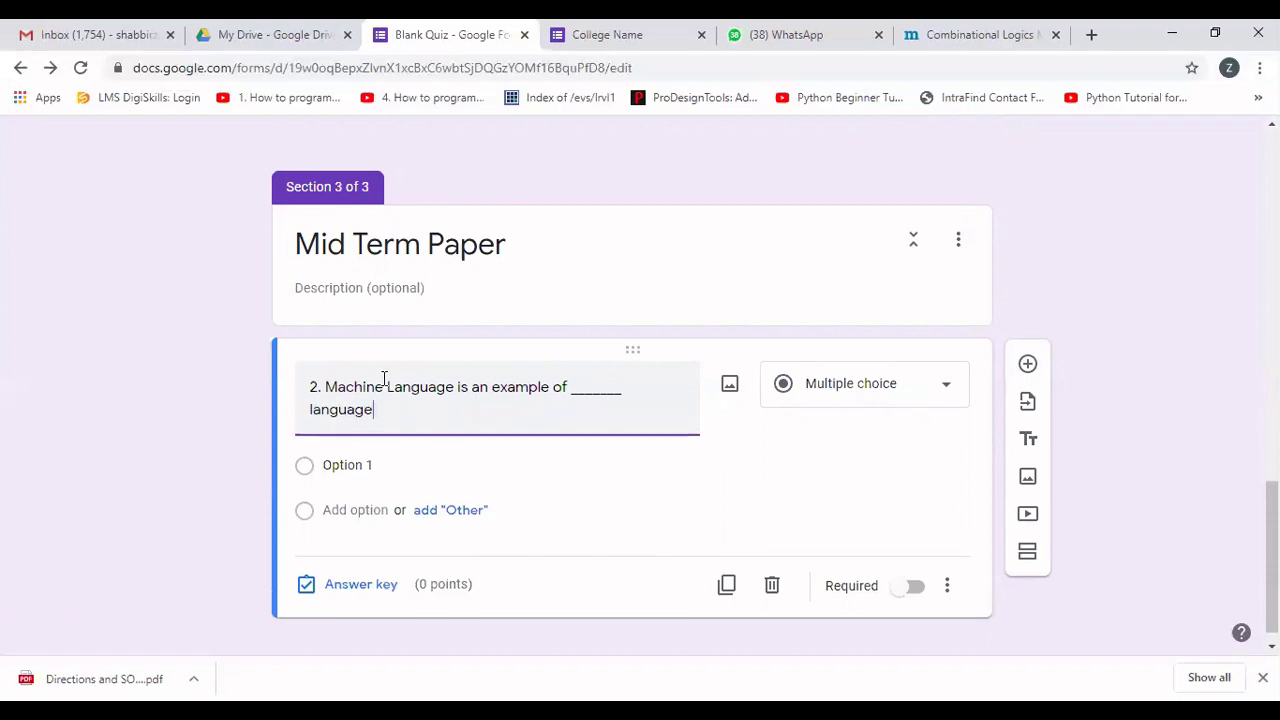
pyautogui.write('.')
# Give question 2 the choices High Level, Low-Level, Middle Level and None of these.
pyautogui.click(337, 463)
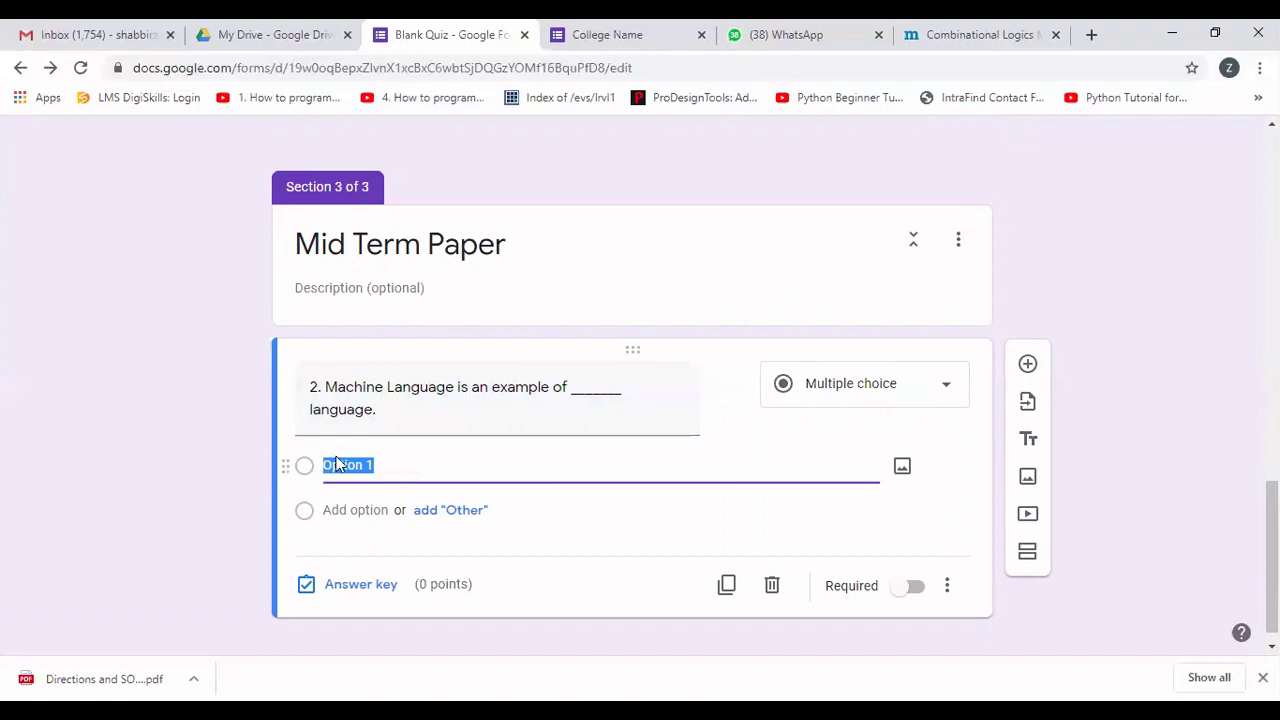
pyautogui.write('High ')
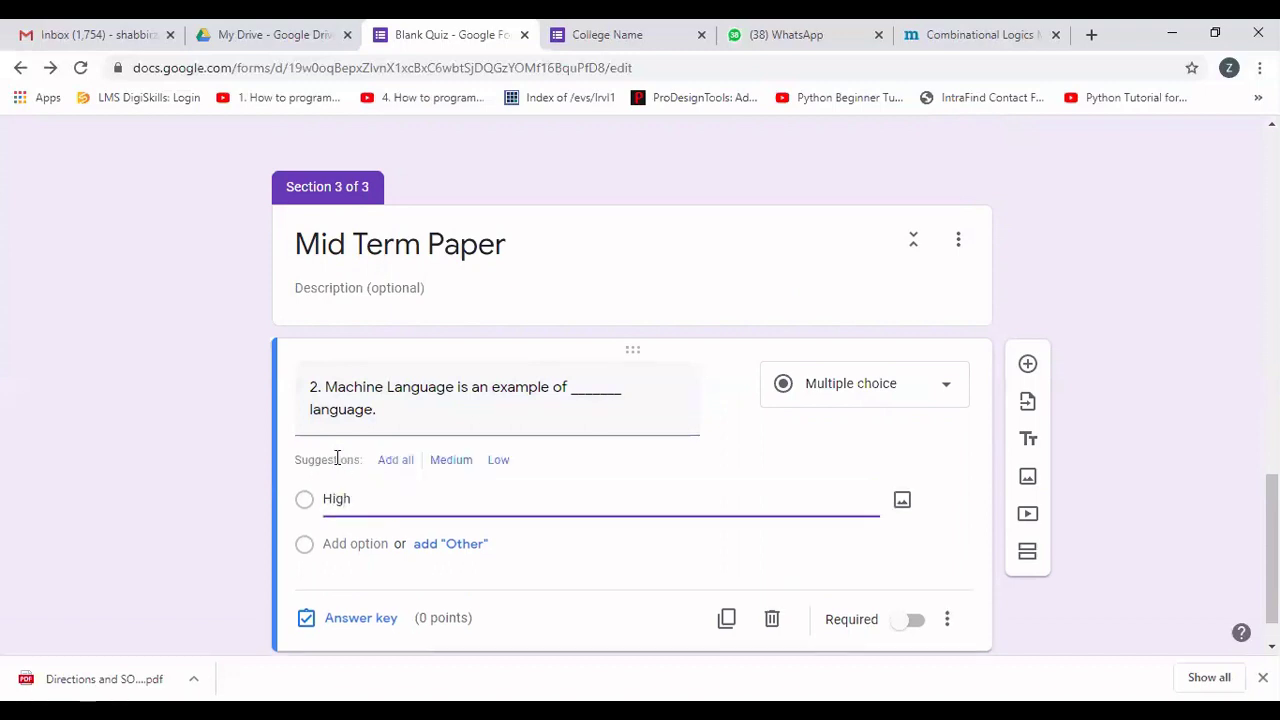
pyautogui.write('Level')
pyautogui.click(346, 545)
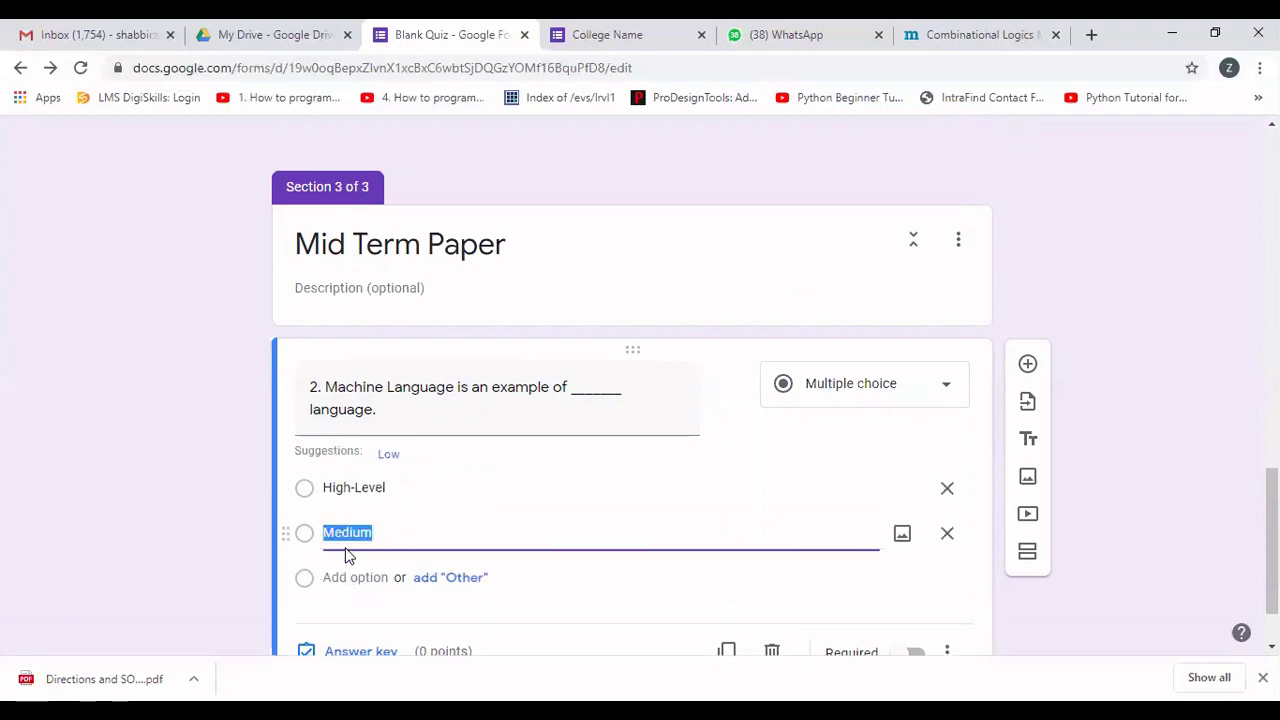
pyautogui.write('Low')
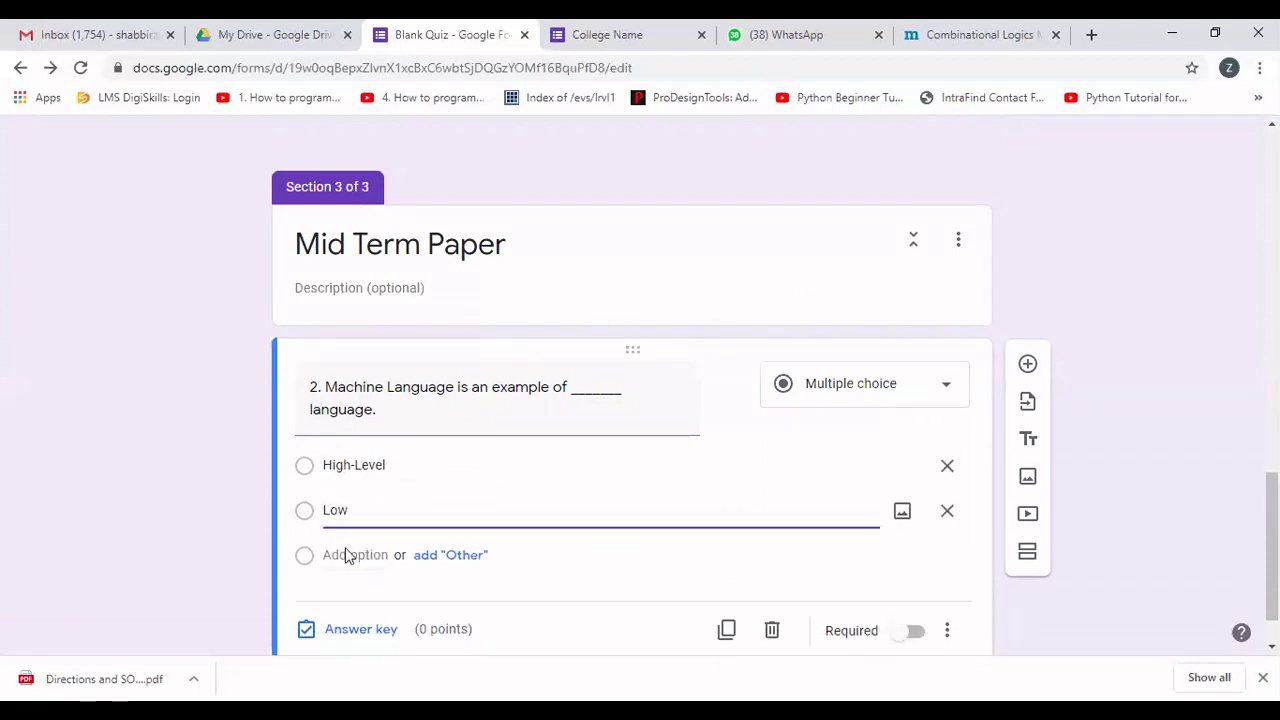
pyautogui.write('-Level')
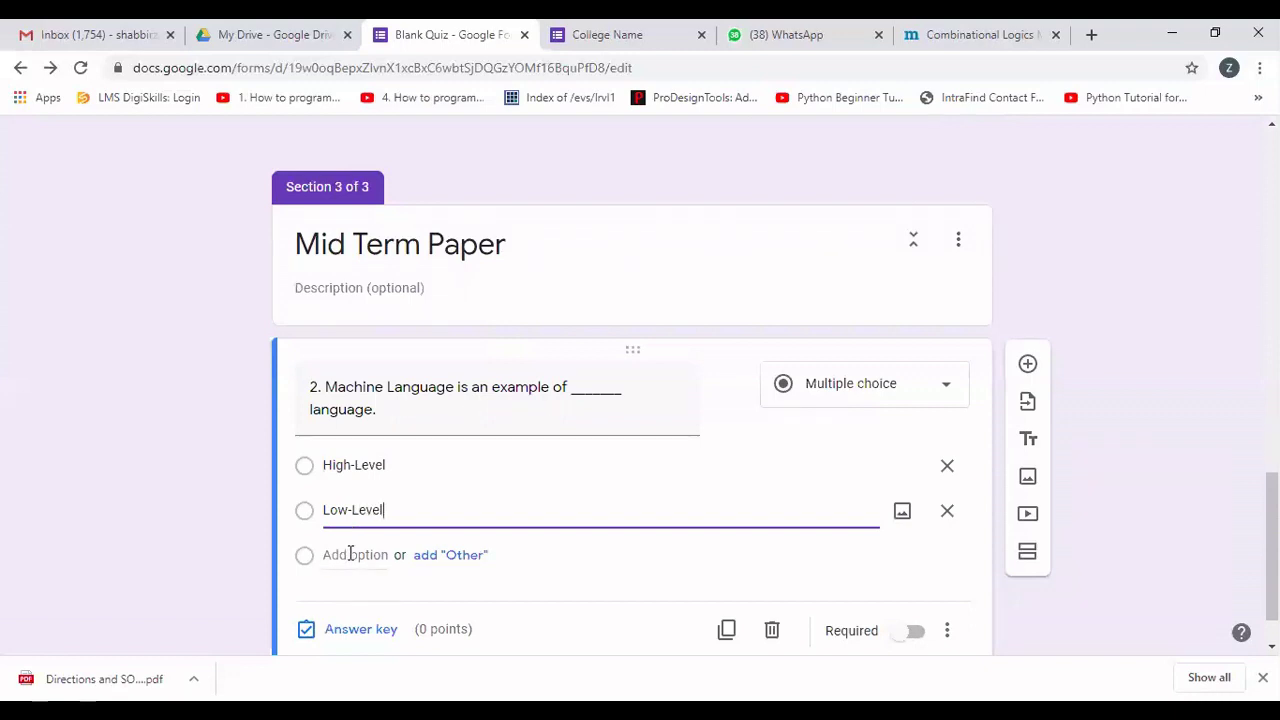
pyautogui.click(350, 554)
pyautogui.write('Midd')
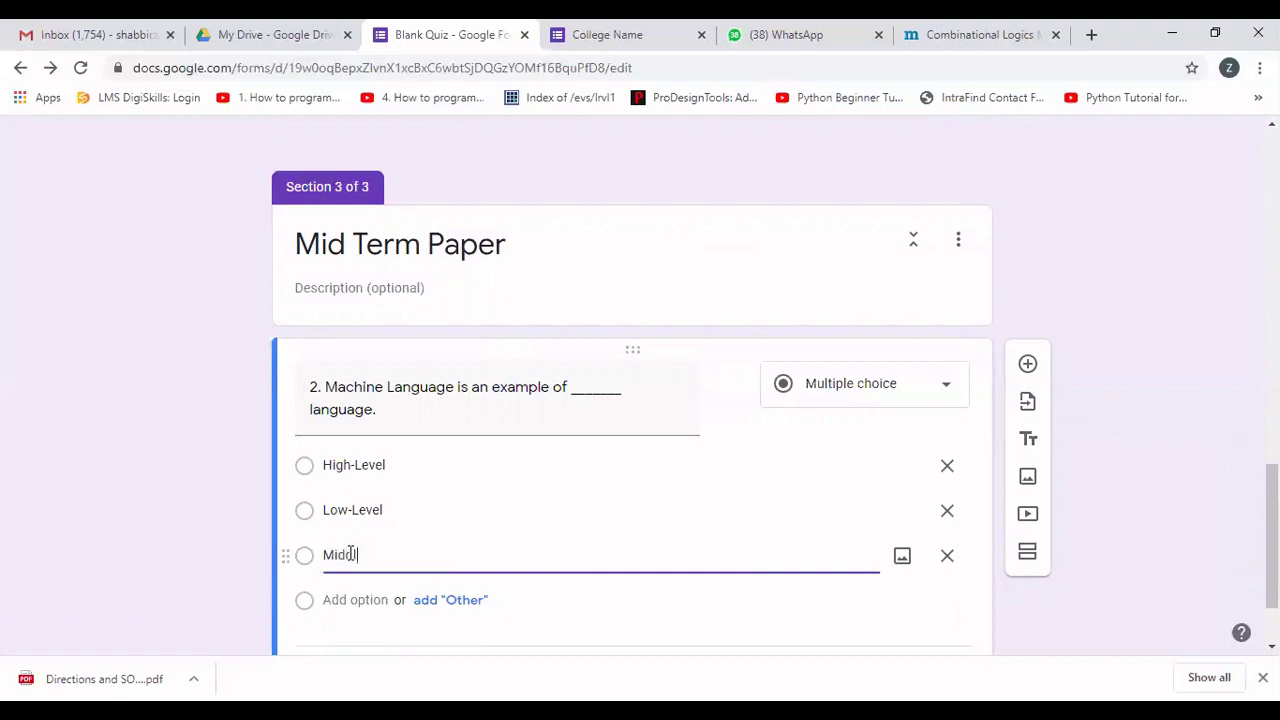
pyautogui.write('le Level')
pyautogui.click(340, 598)
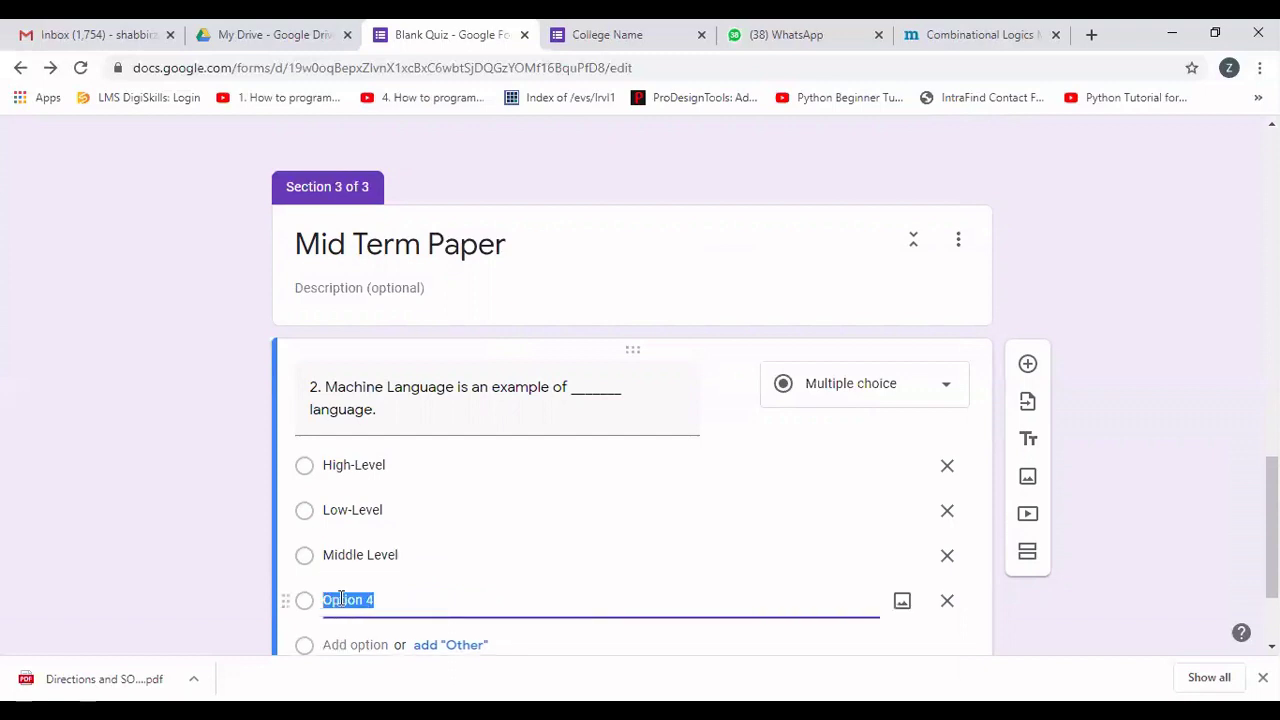
pyautogui.write('None of these')
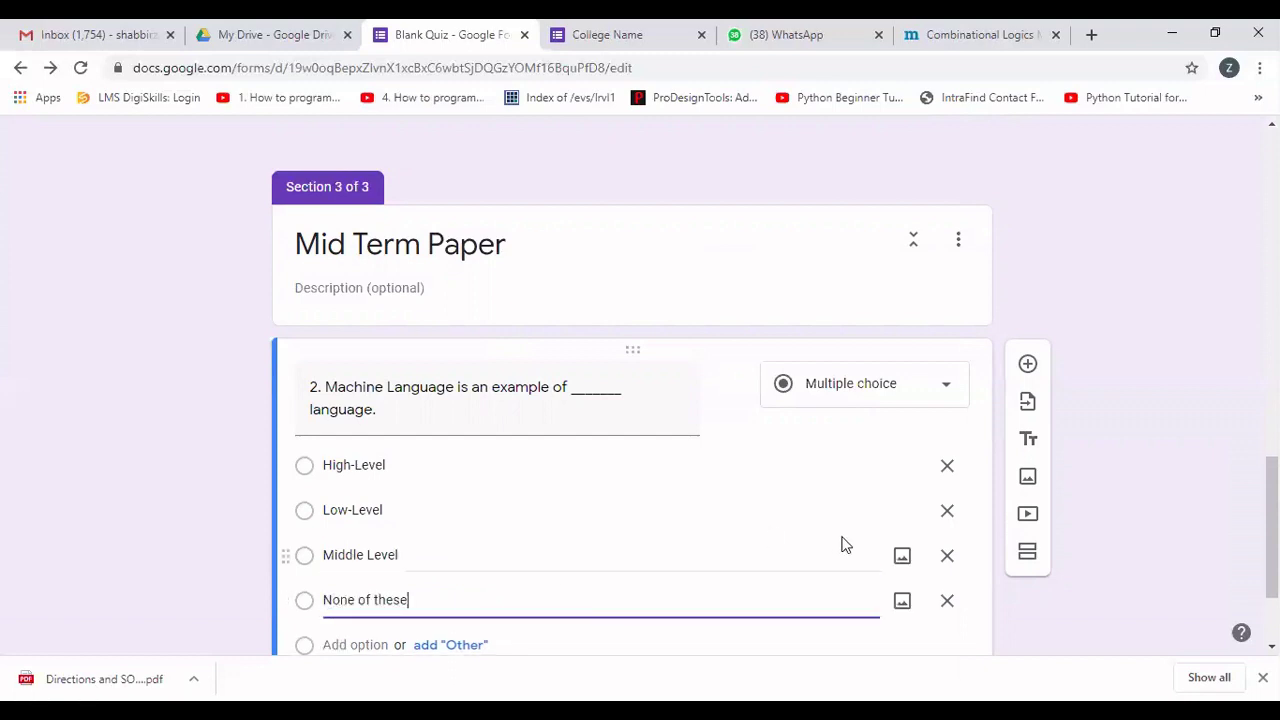
pyautogui.scroll(-2, 640, 400)
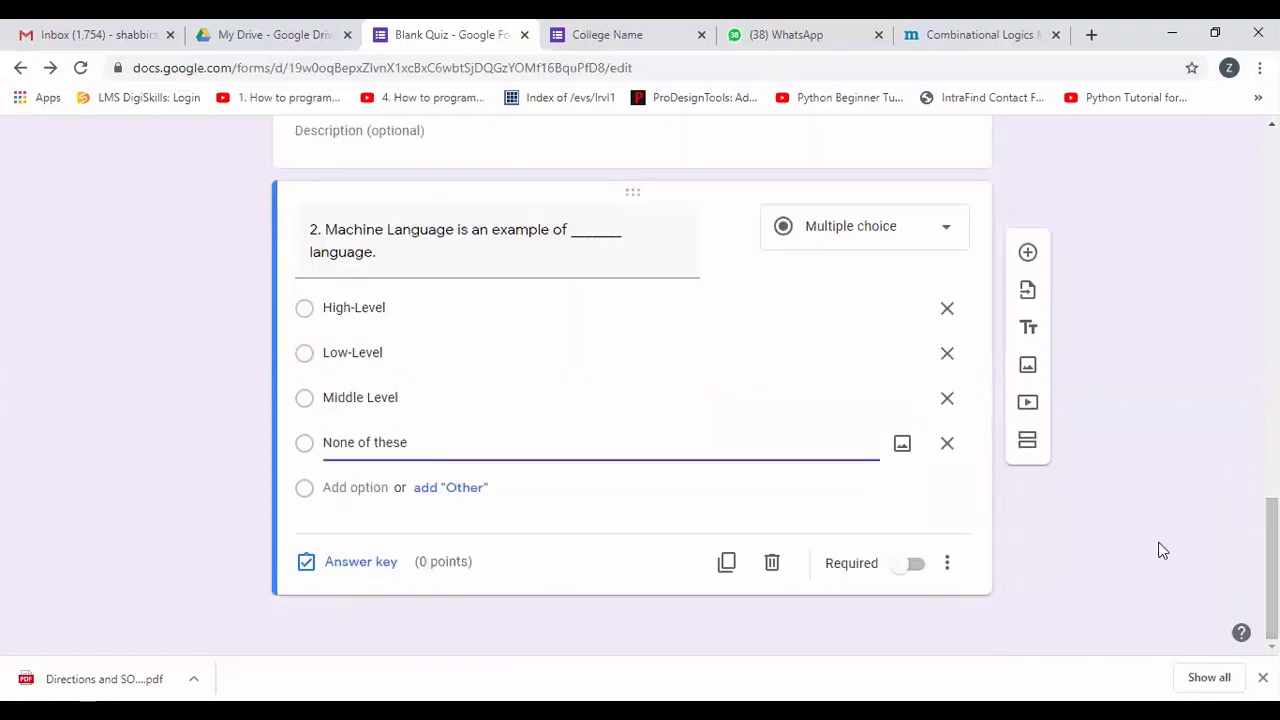
# Make the Machine Language question required and shuffle its option order.
pyautogui.click(920, 567)
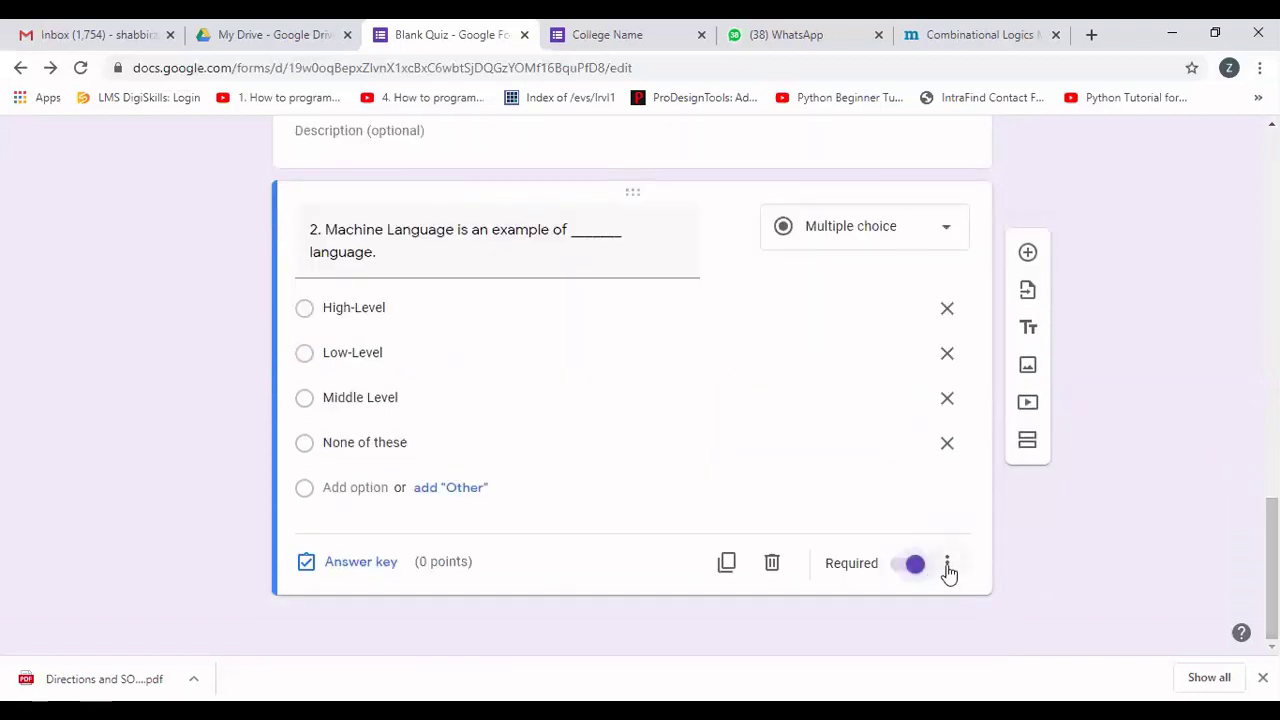
pyautogui.click(947, 564)
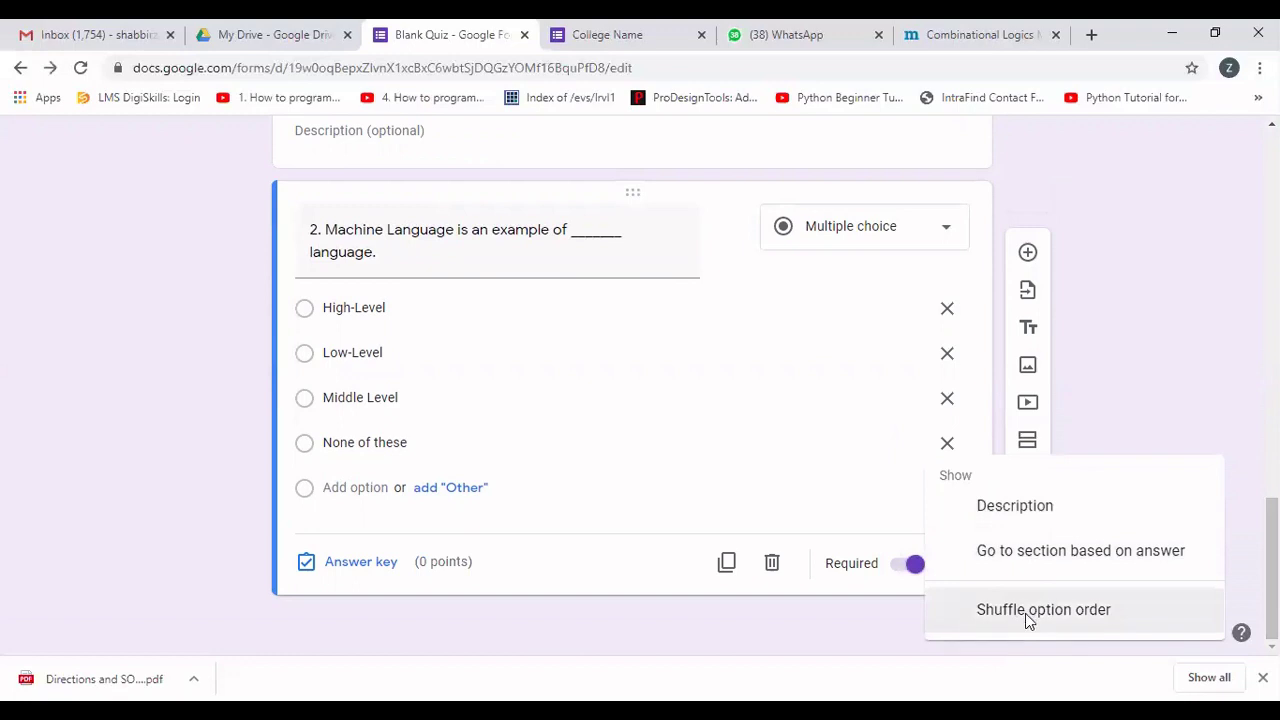
pyautogui.click(1027, 615)
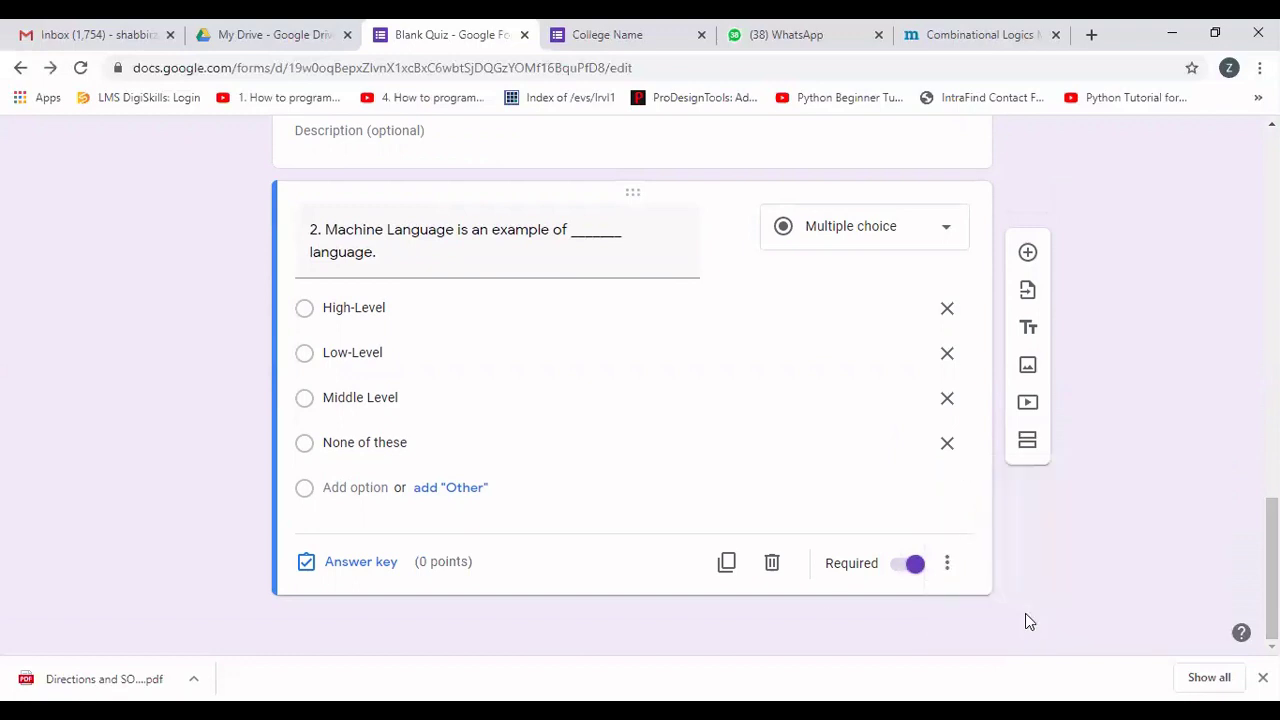
# Set Low-Level as the question's correct answer worth 1 point.
pyautogui.click(362, 566)
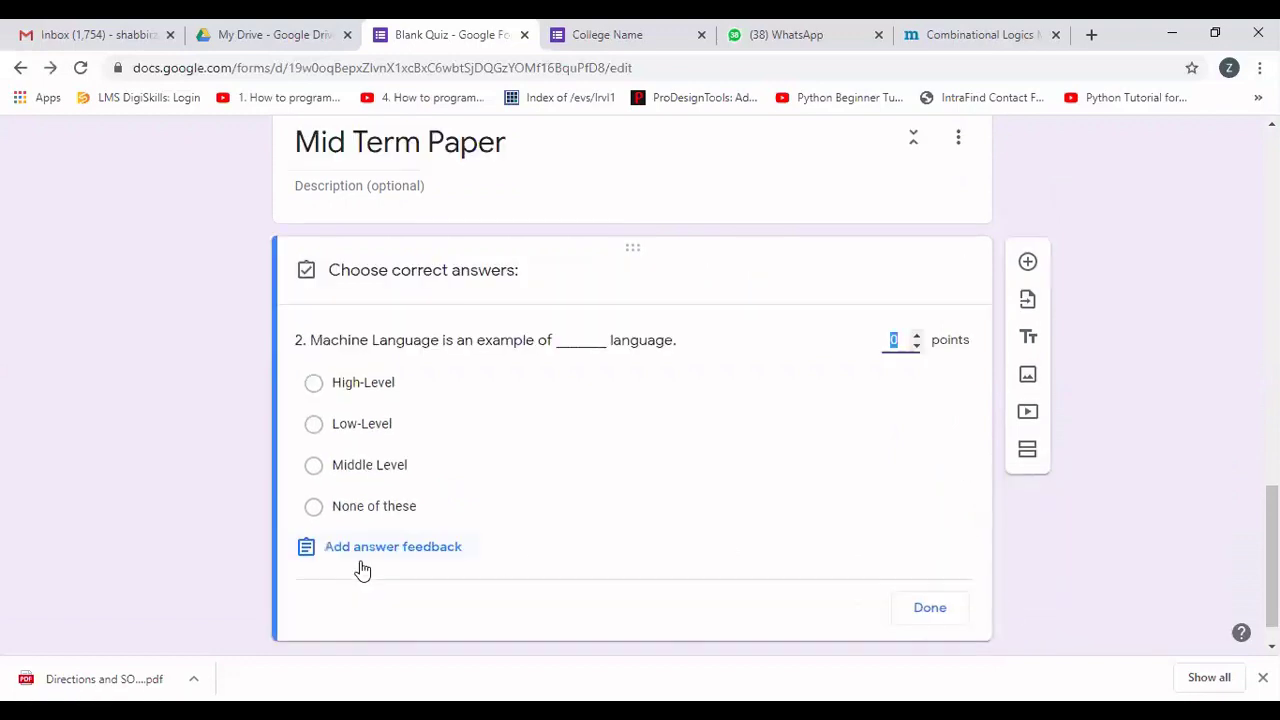
pyautogui.click(316, 425)
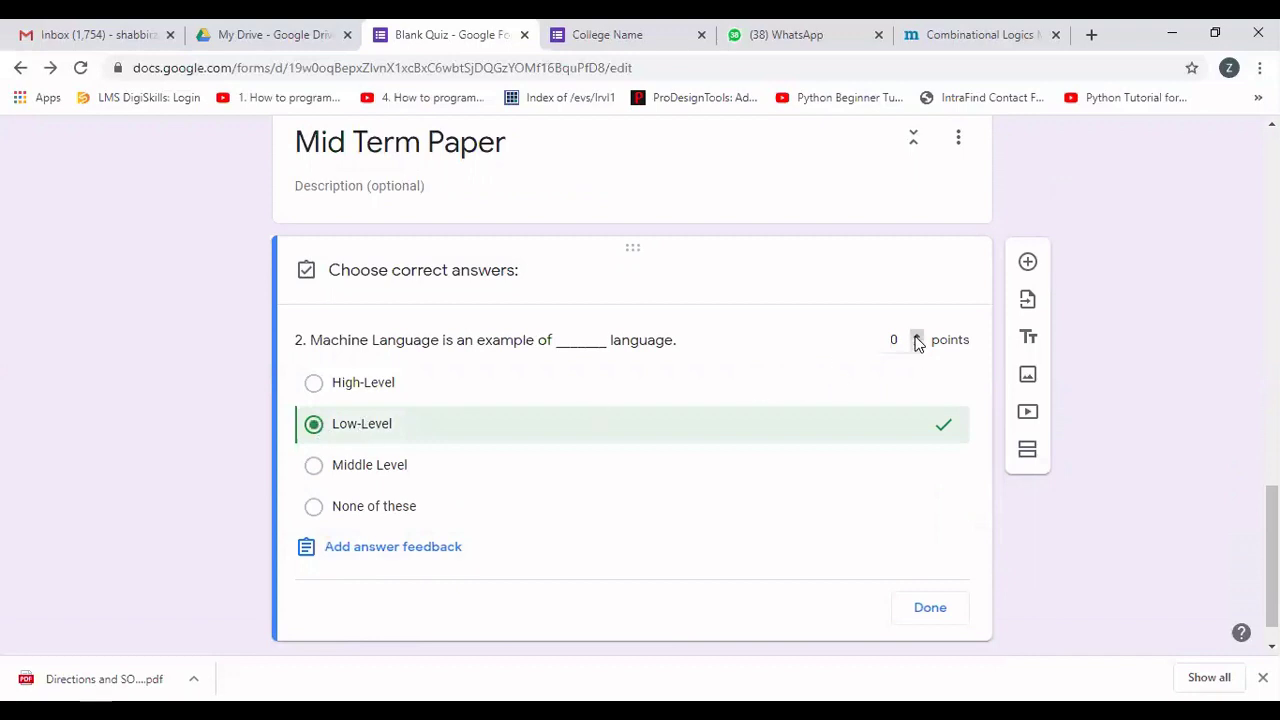
pyautogui.click(916, 335)
pyautogui.click(928, 606)
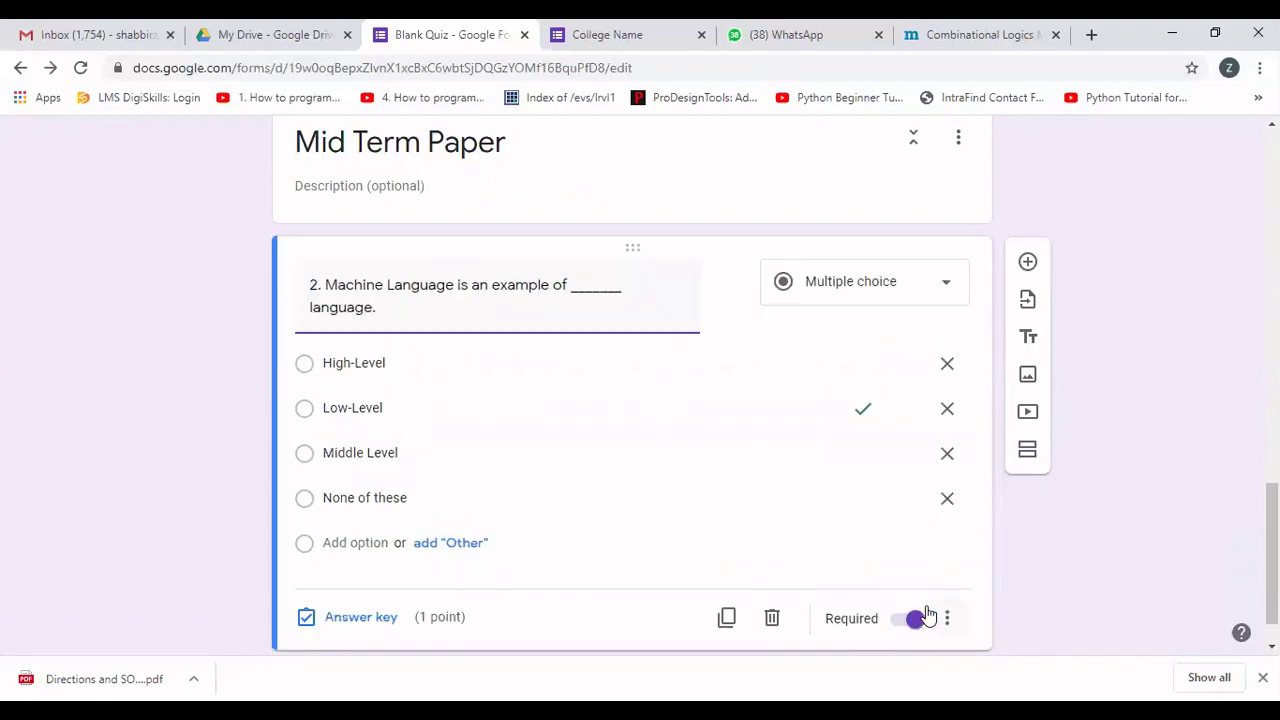
pyautogui.moveTo(1272, 553); pyautogui.dragTo(1272, 200)
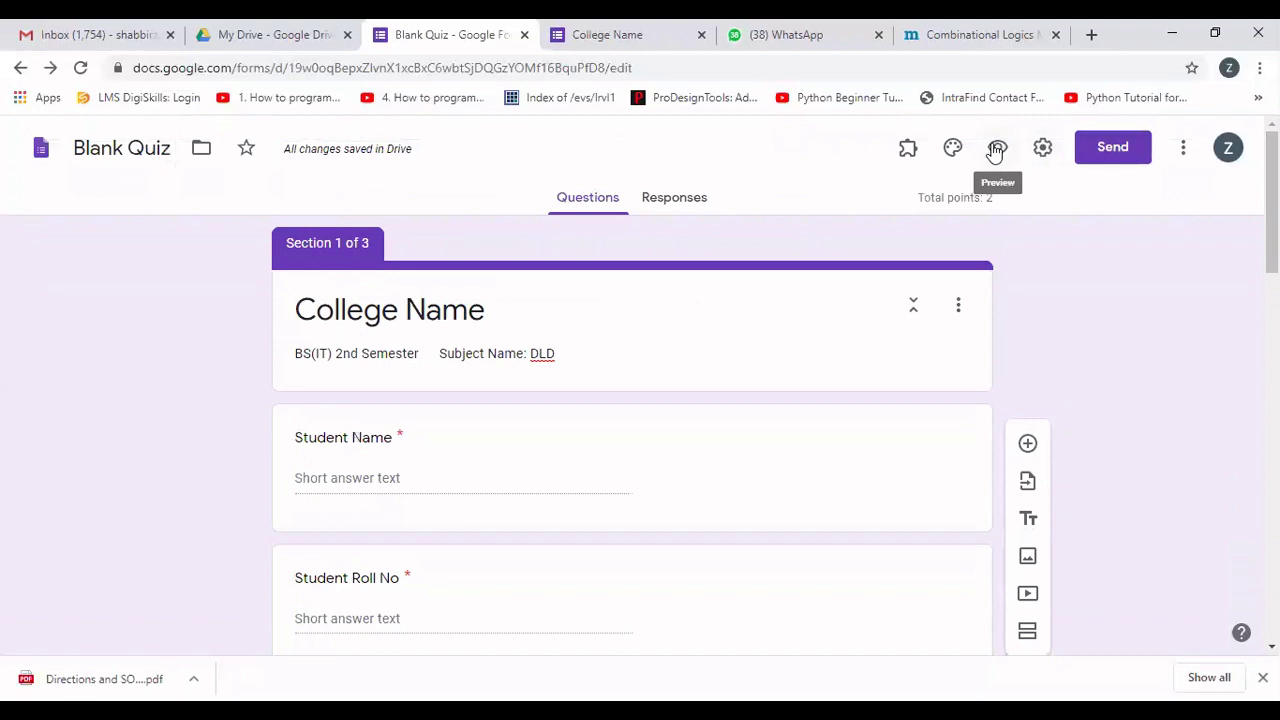
# In the quiz preview, enter the student's name, roll number and Gmail address on the first page.
pyautogui.click(996, 150)
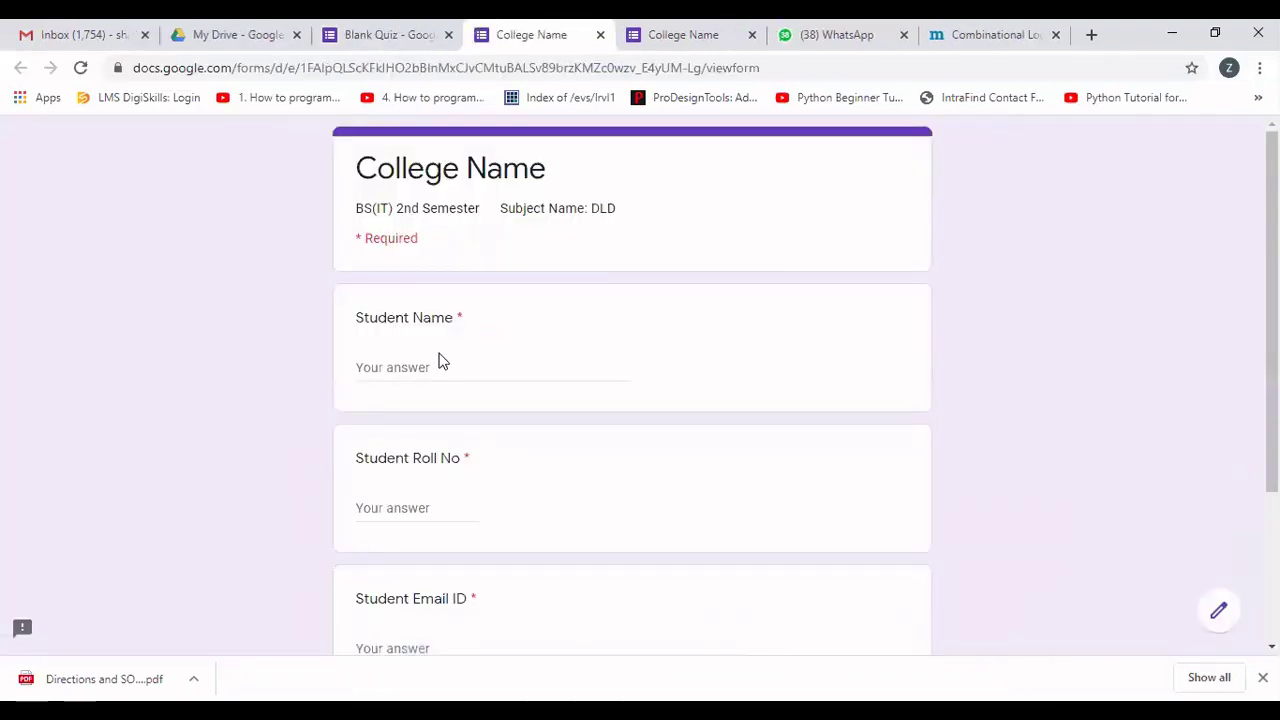
pyautogui.click(416, 363)
pyautogui.write('Zeeshan')
pyautogui.press('Tab')
pyautogui.write('9919')
pyautogui.press('Tab')
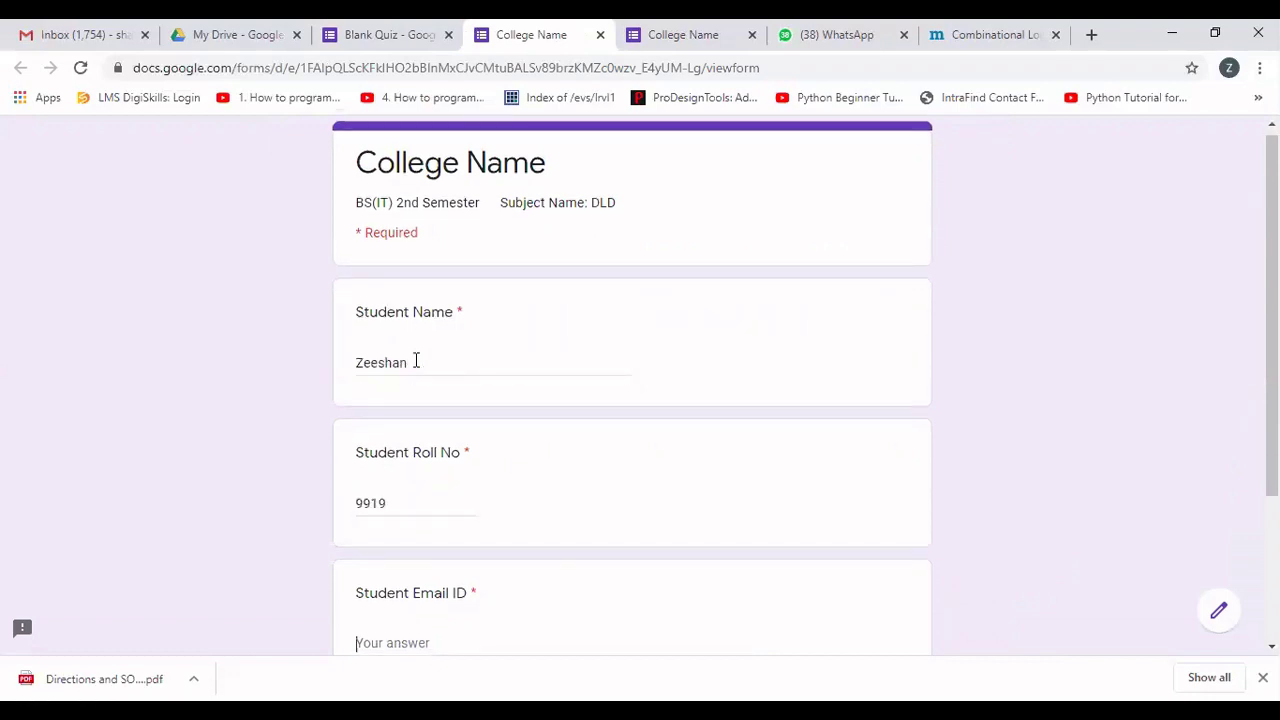
pyautogui.write('shabbi')
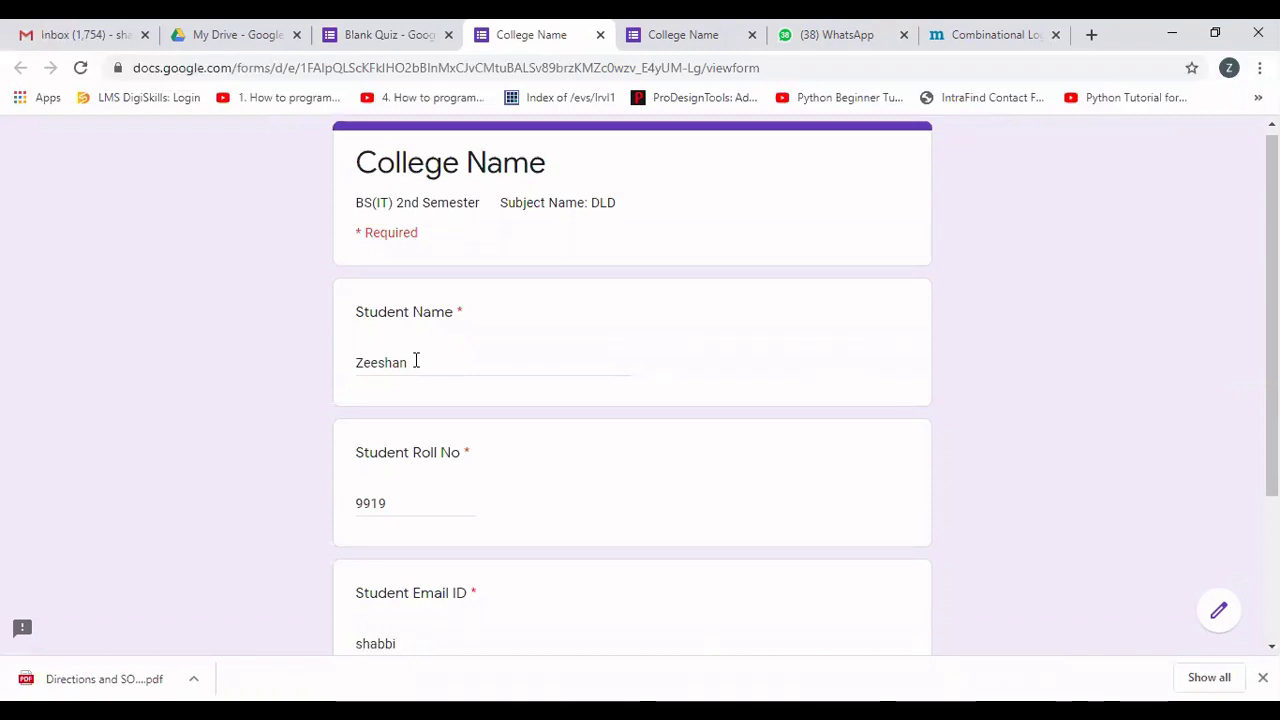
pyautogui.press('BackSpace')
pyautogui.press('BackSpace')
pyautogui.press('BackSpace')
pyautogui.press('BackSpace')
pyautogui.press('BackSpace')
pyautogui.press('BackSpace')
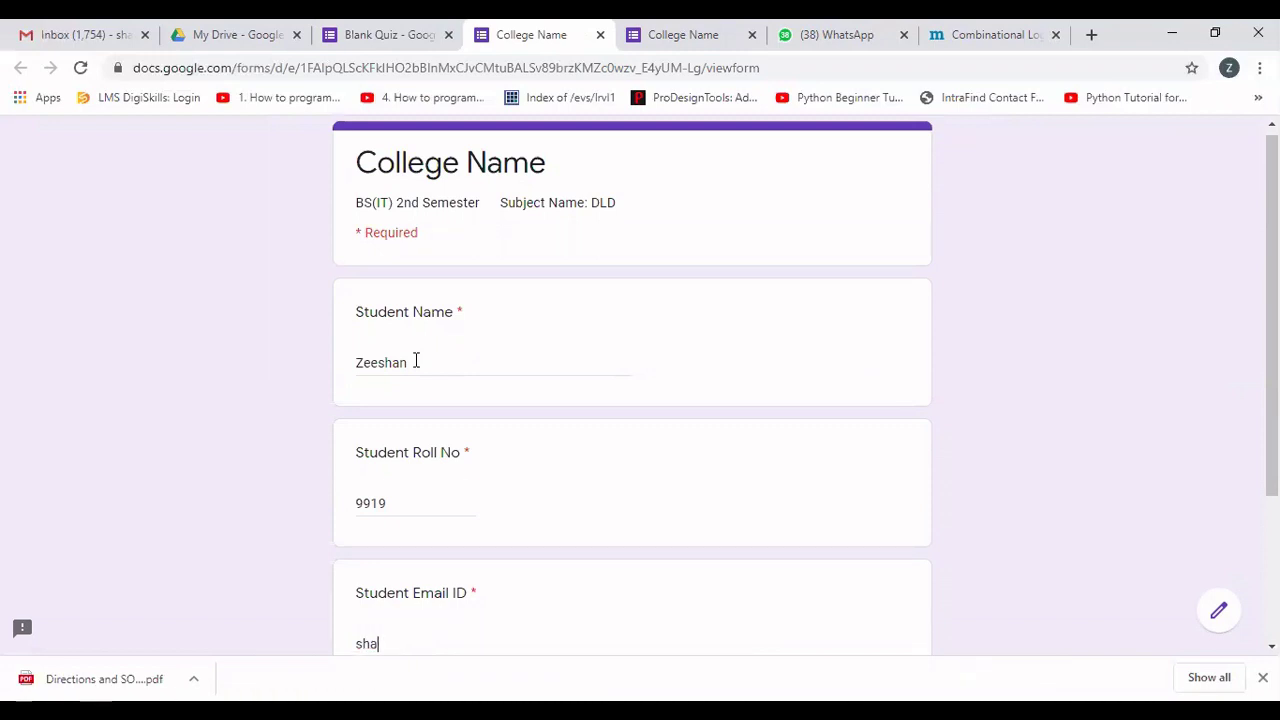
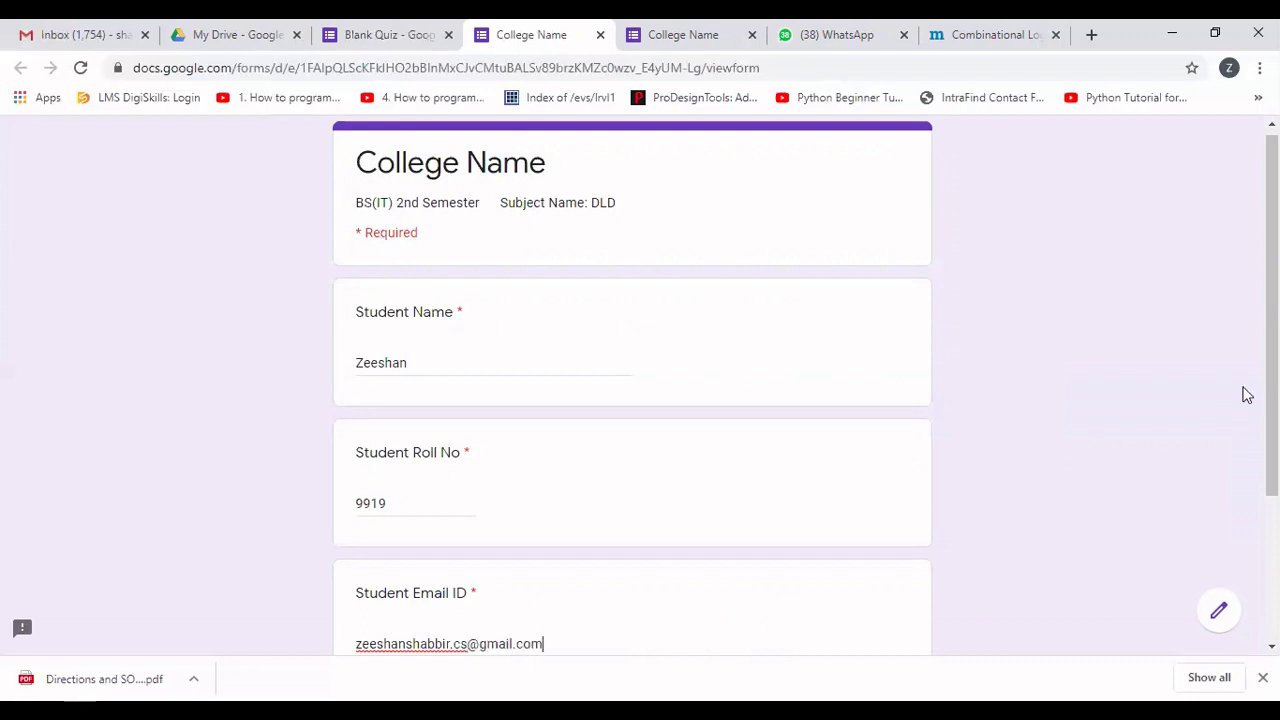
pyautogui.scroll(-2, 639, 551)
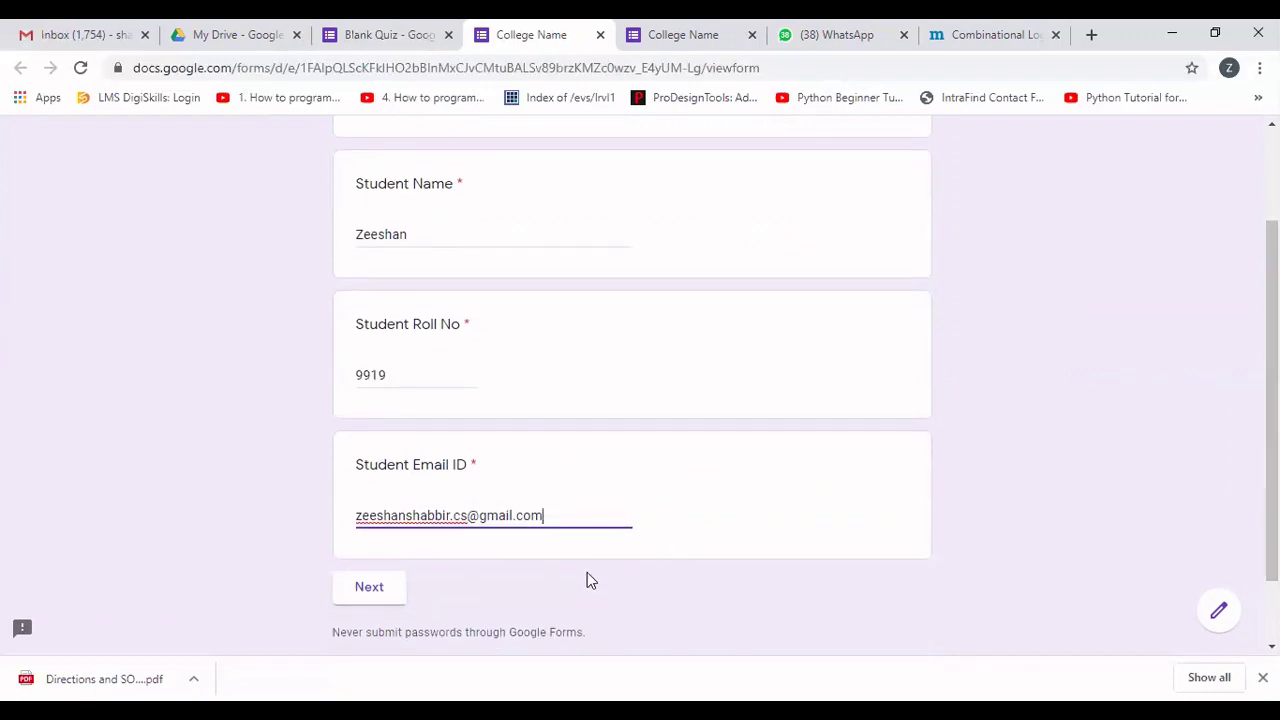
# Move to the next section and answer question 1 with Application Software.
pyautogui.click(368, 592)
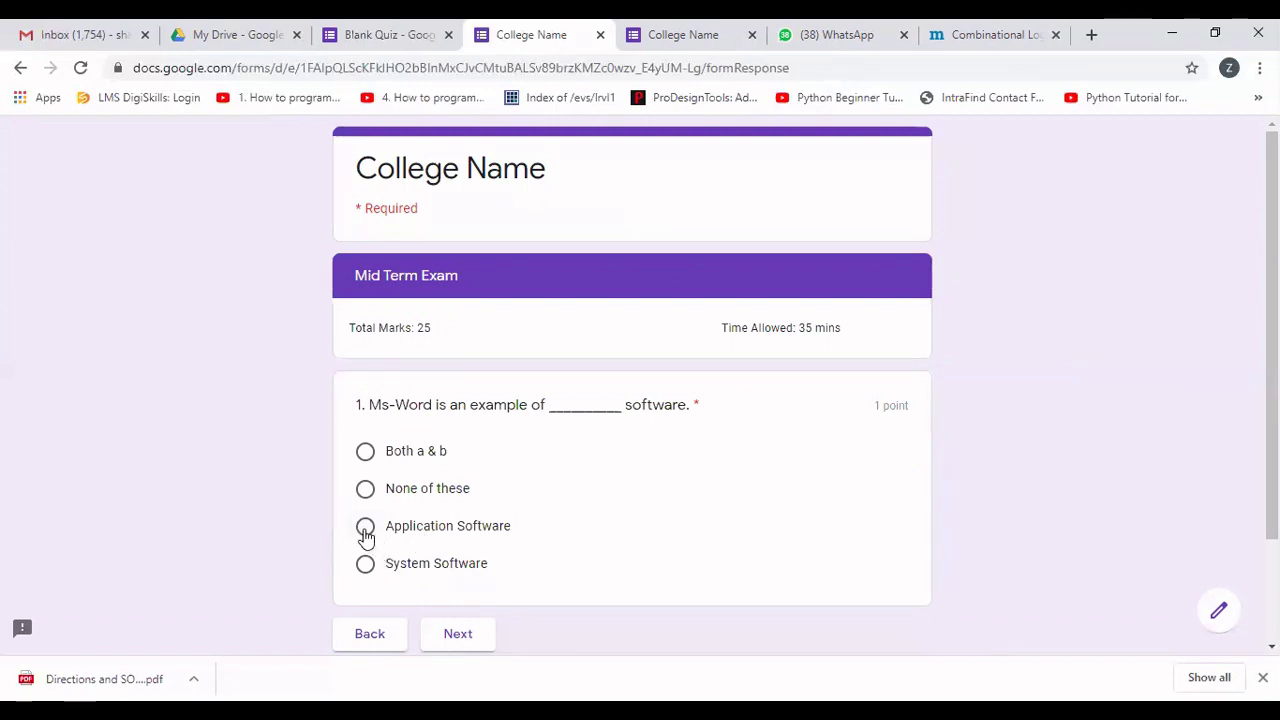
pyautogui.click(366, 530)
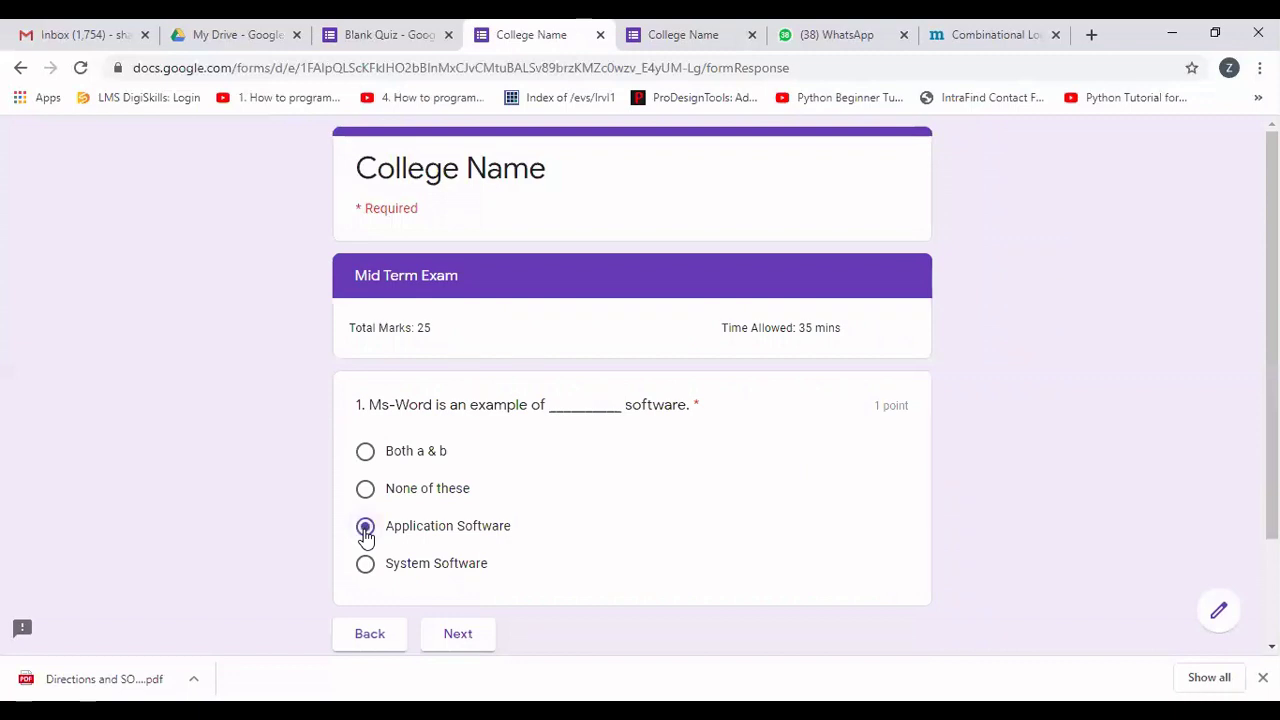
pyautogui.click(458, 634)
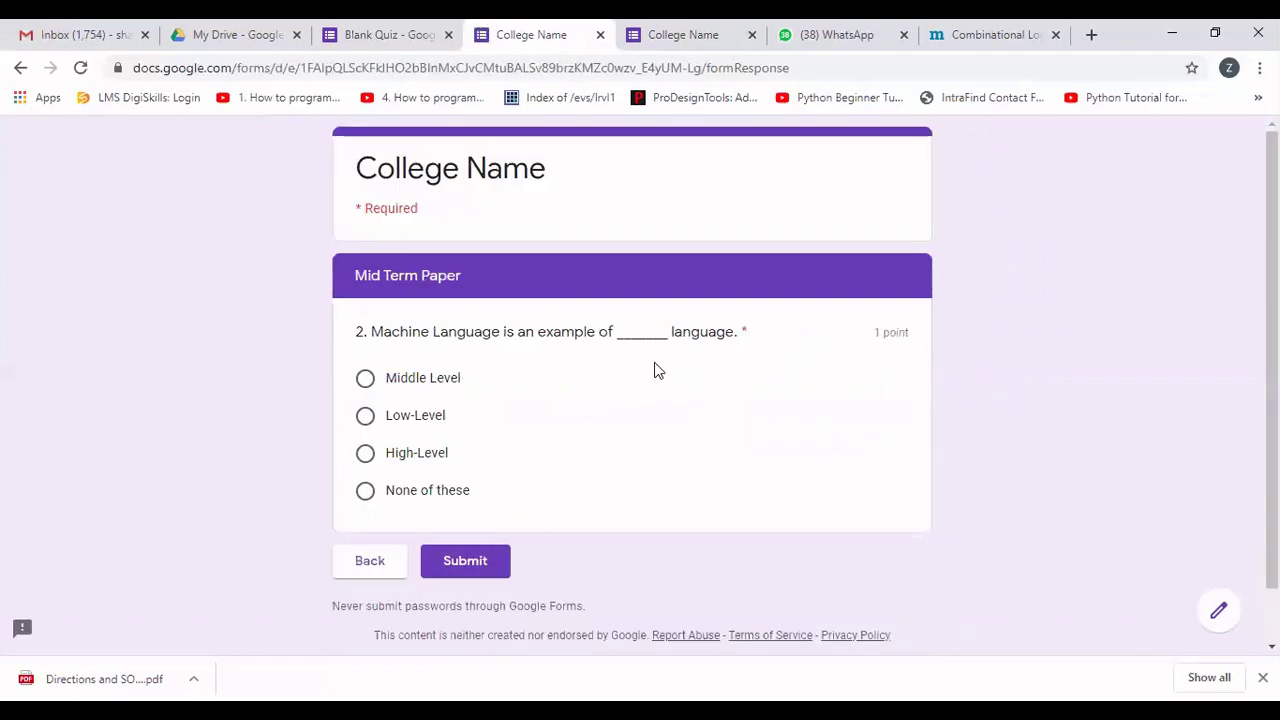
# Answer question 2 with Low-Level, revisit the previous section, and submit the response.
pyautogui.click(366, 417)
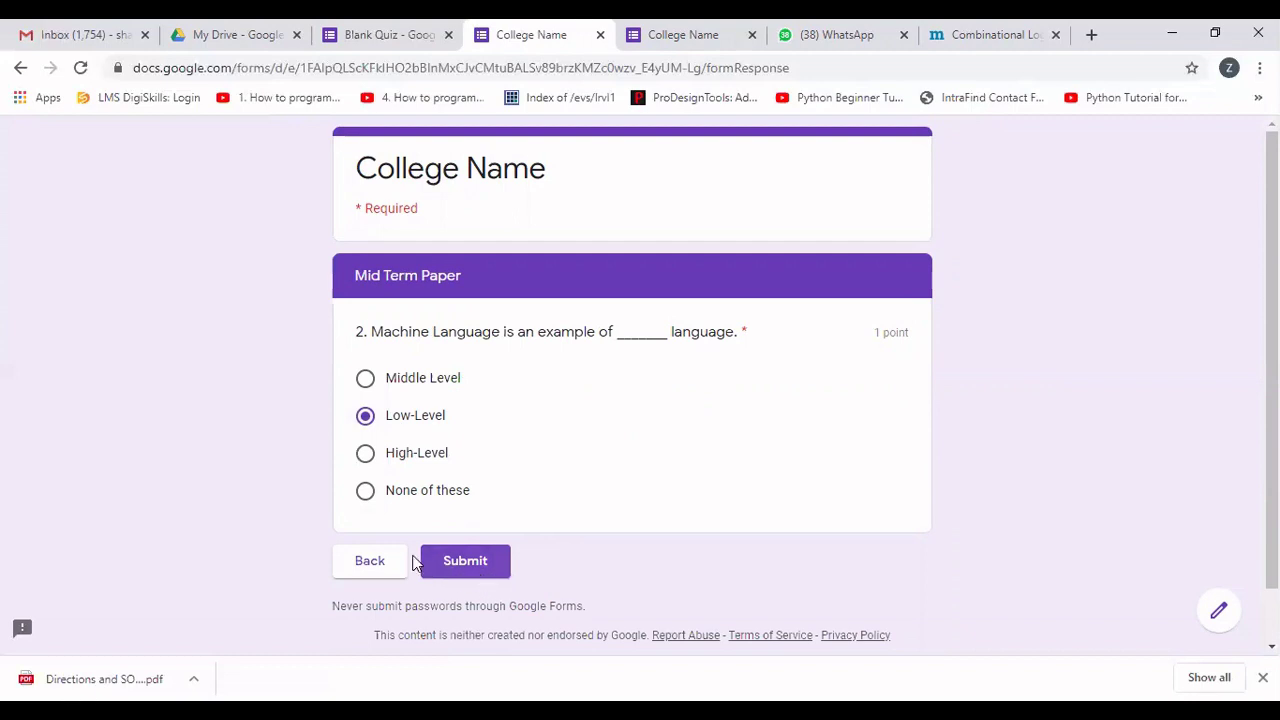
pyautogui.click(372, 562)
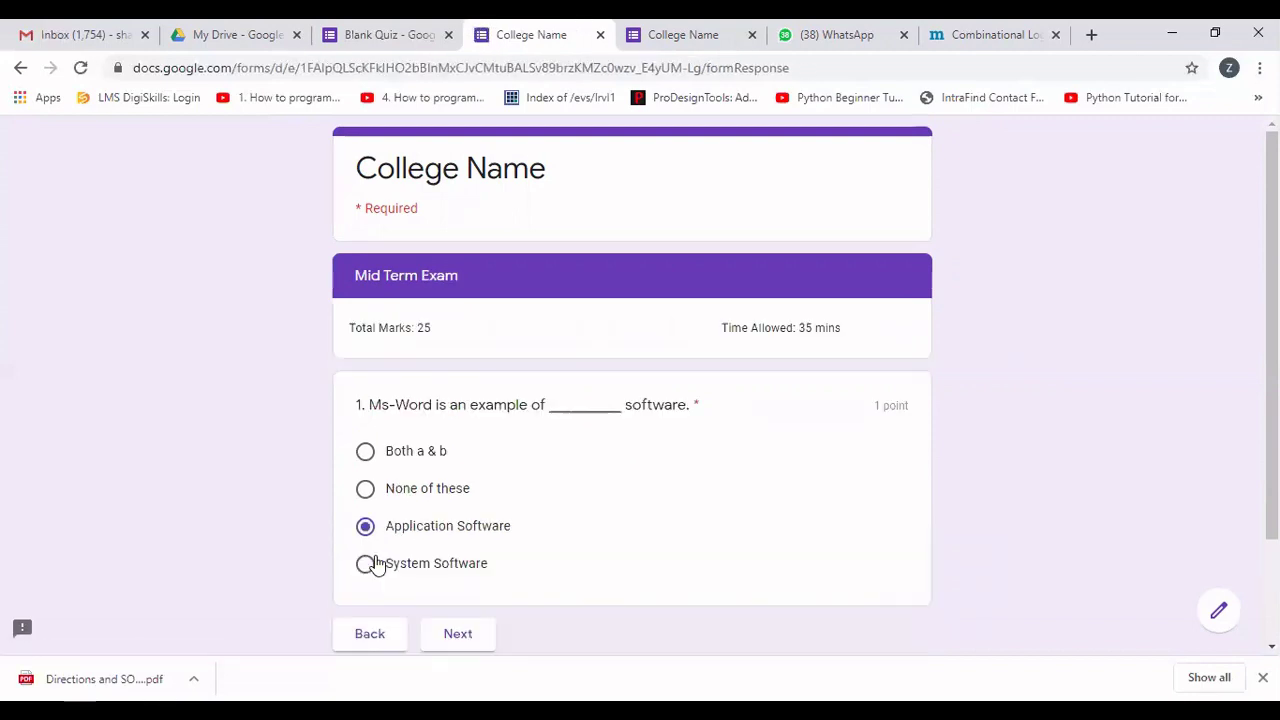
pyautogui.click(460, 633)
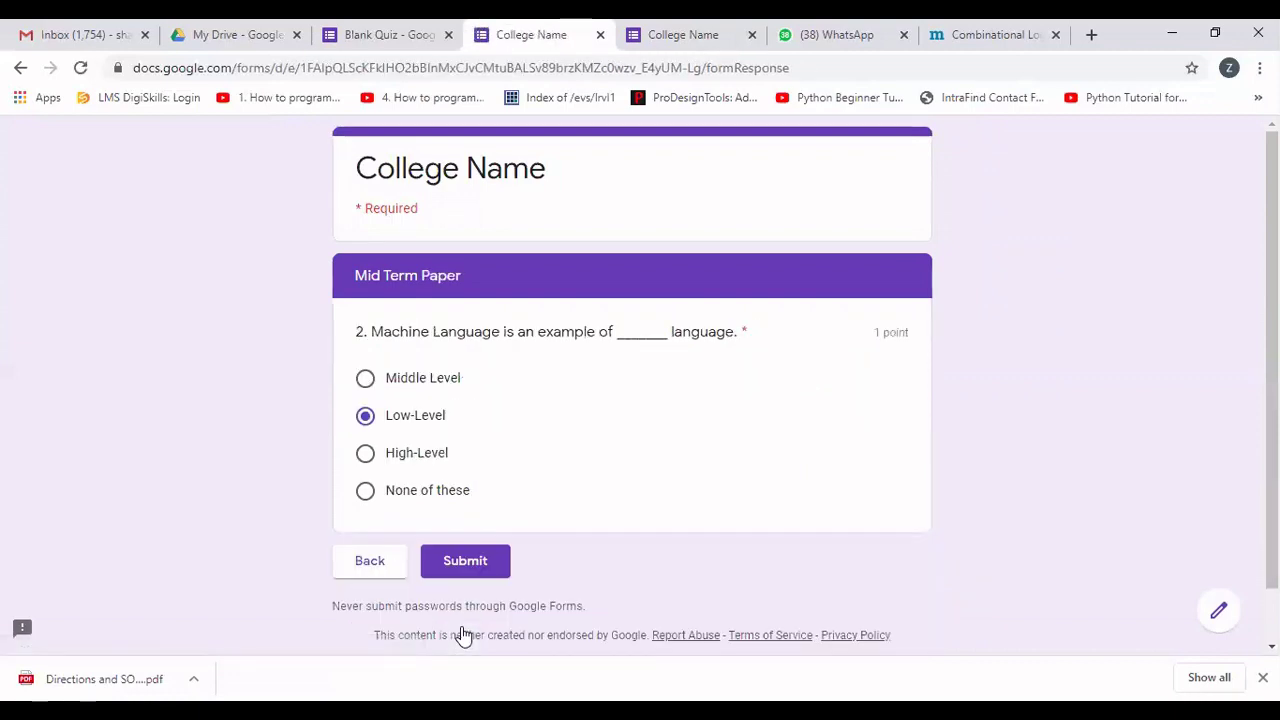
pyautogui.click(472, 561)
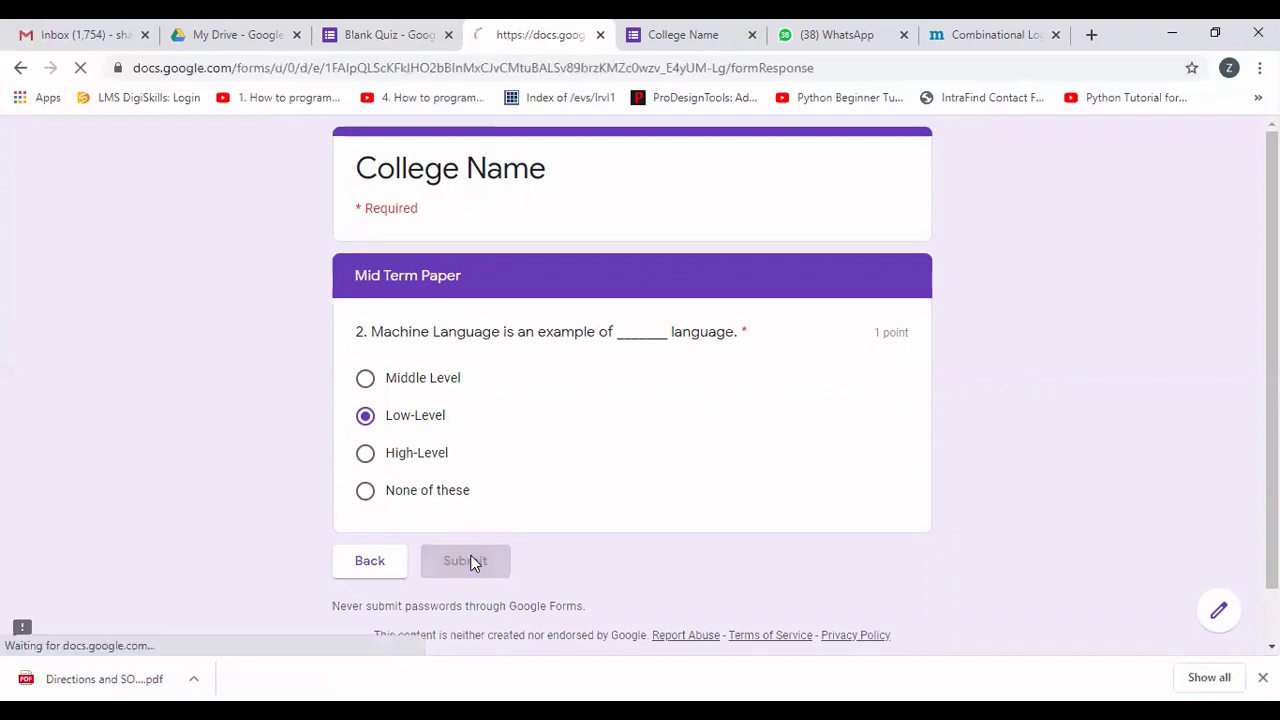